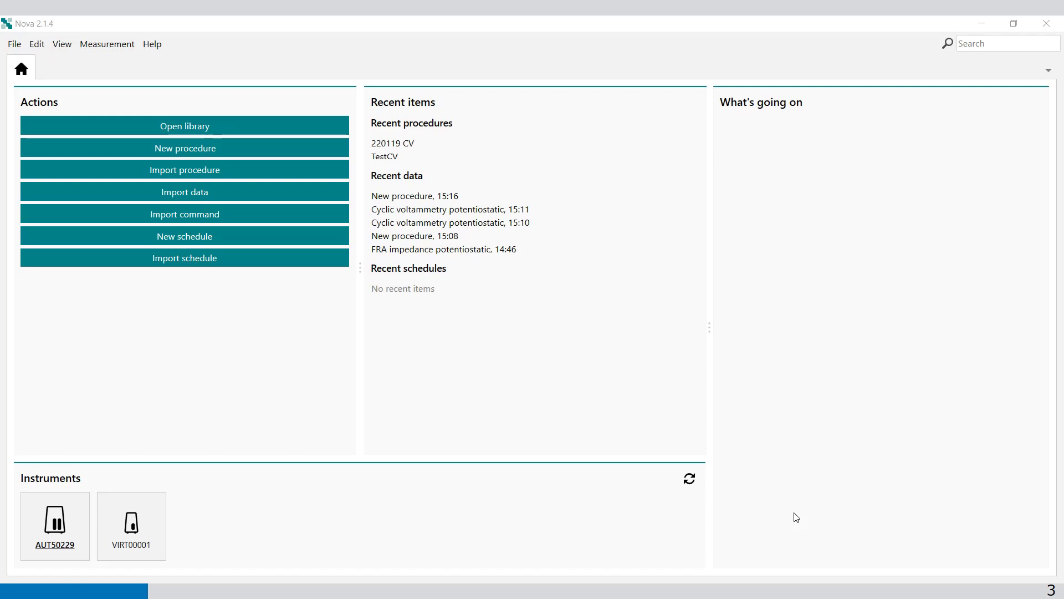
Step: Add an OCP determination command to a new procedure and show its default 60 s duration
{"action": "left_click", "coordinate": [227, 153]}
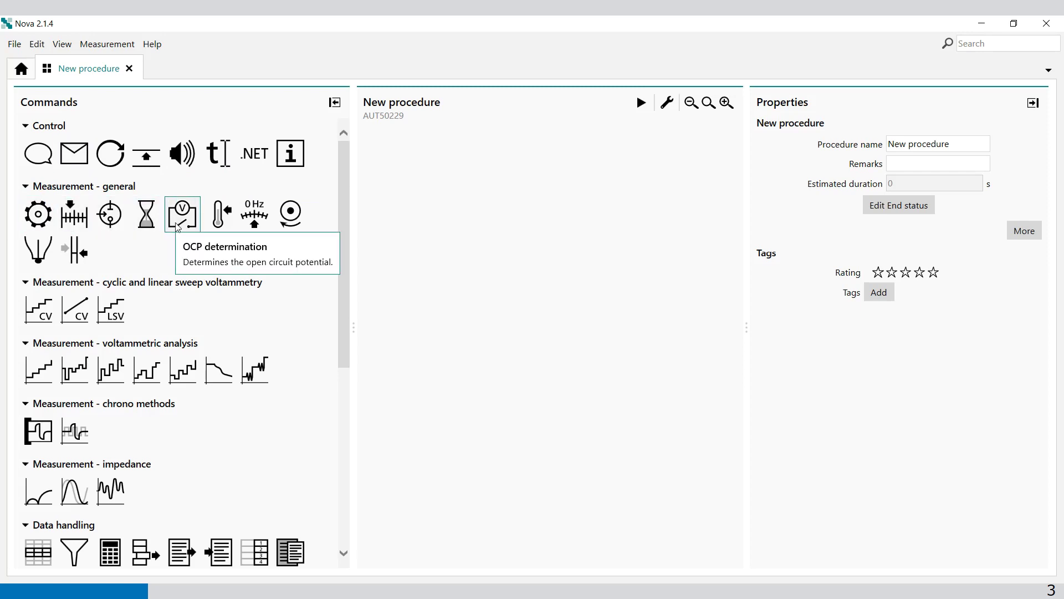
{"action": "double_click", "coordinate": [178, 226]}
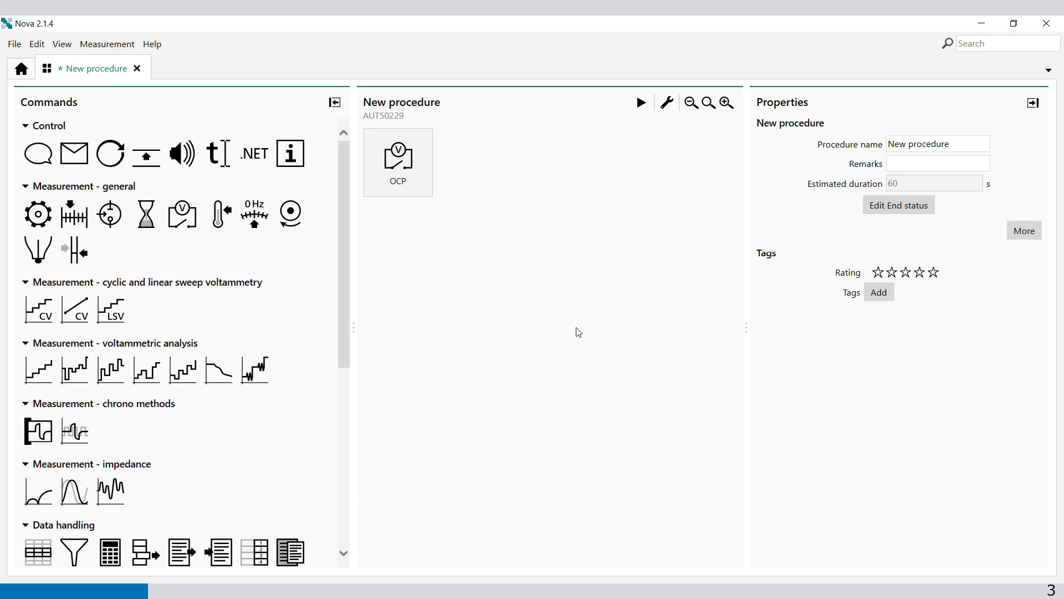
{"action": "left_click", "coordinate": [401, 172]}
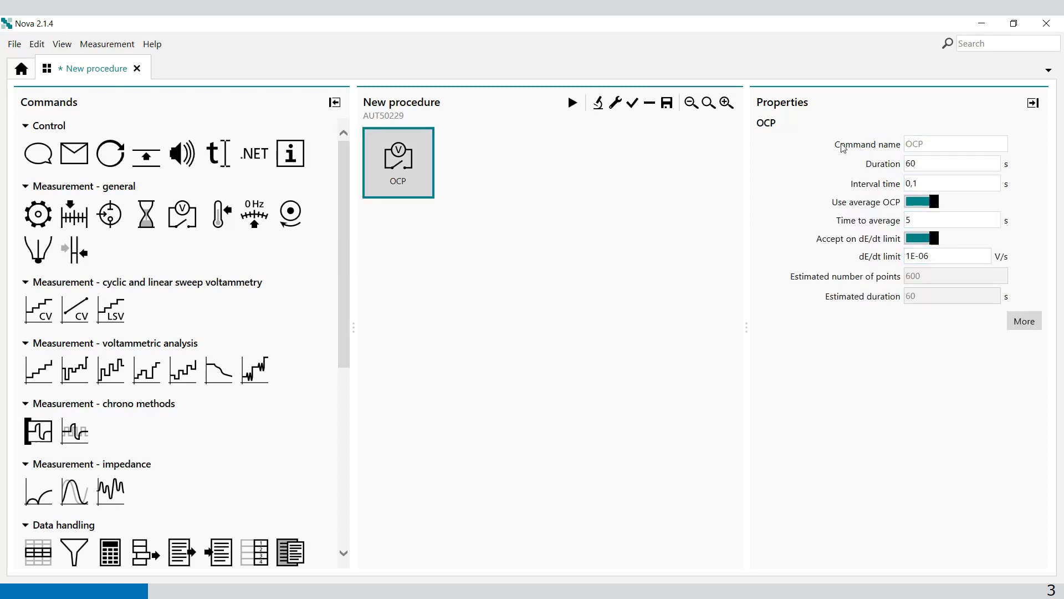
Step: Rename the OCP command to OCP1
{"action": "left_click", "coordinate": [939, 142]}
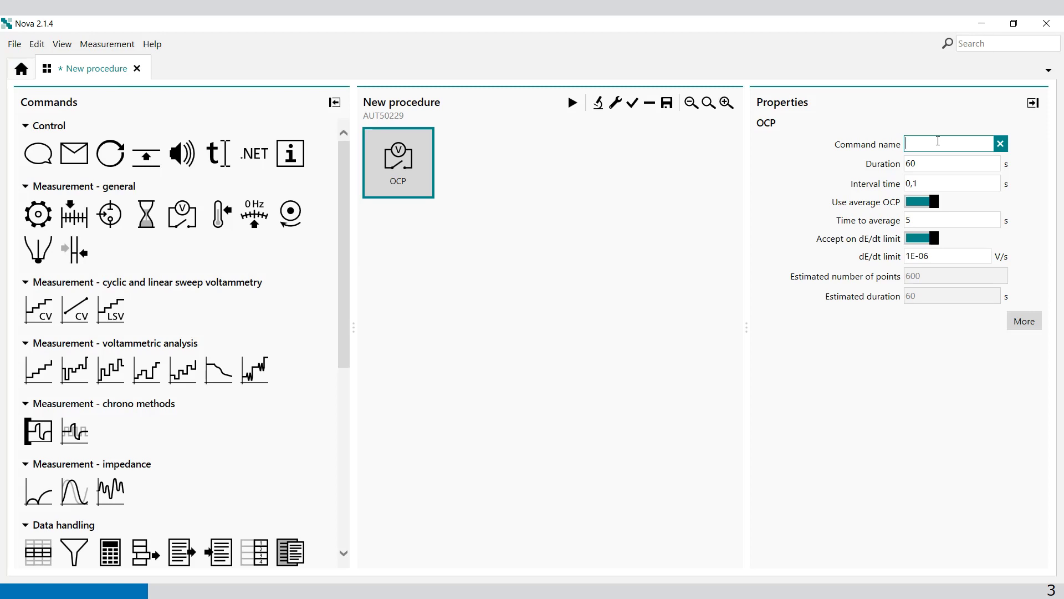
{"action": "type", "text": "OCP1"}
{"action": "left_click", "coordinate": [679, 369]}
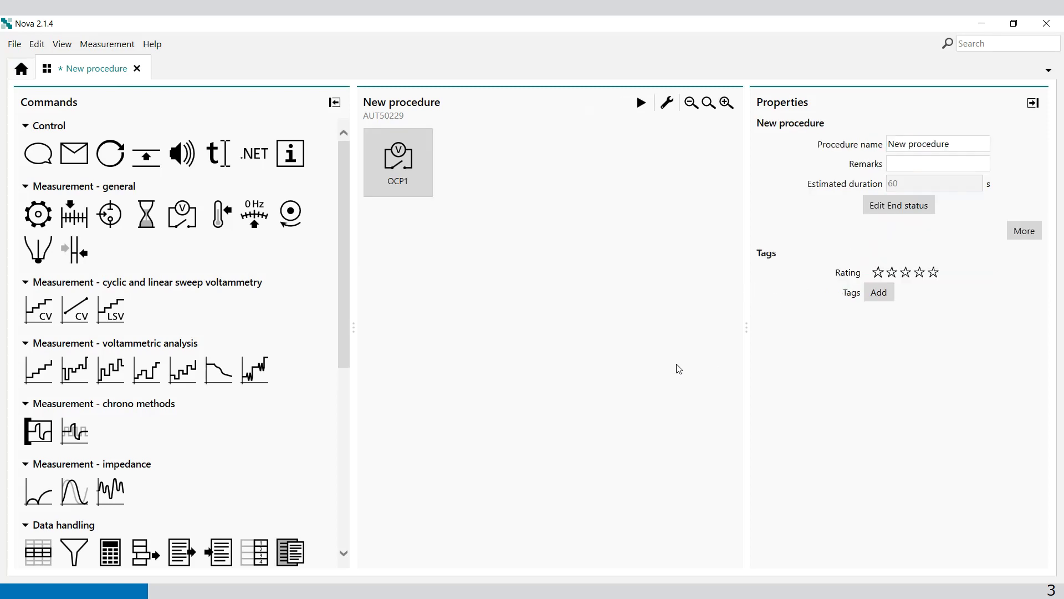
{"action": "left_click", "coordinate": [400, 166]}
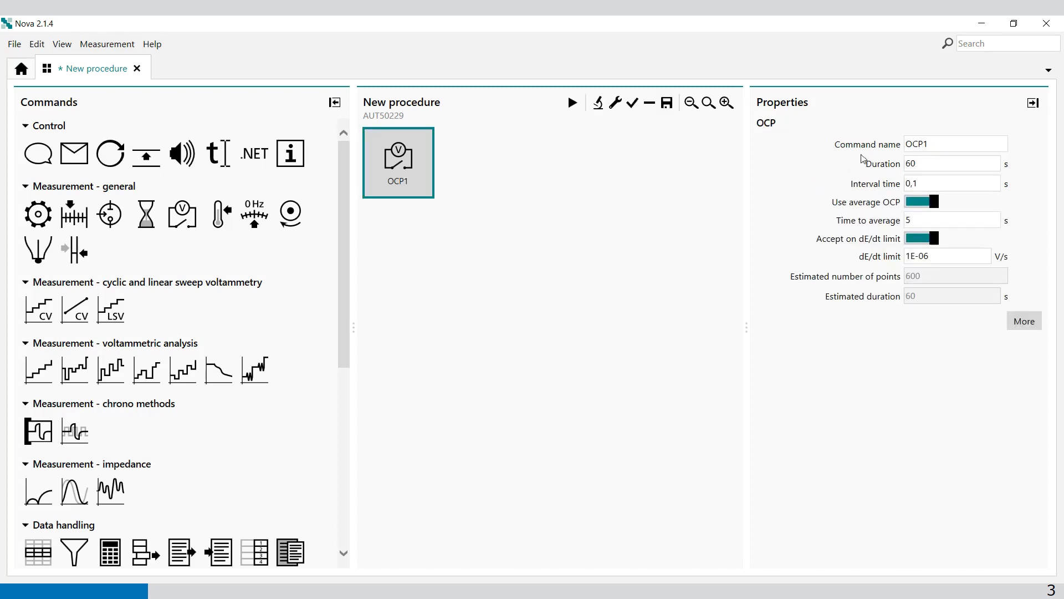
Step: Change the OCP1 duration from 60 s to 20 s
{"action": "left_click", "coordinate": [935, 165]}
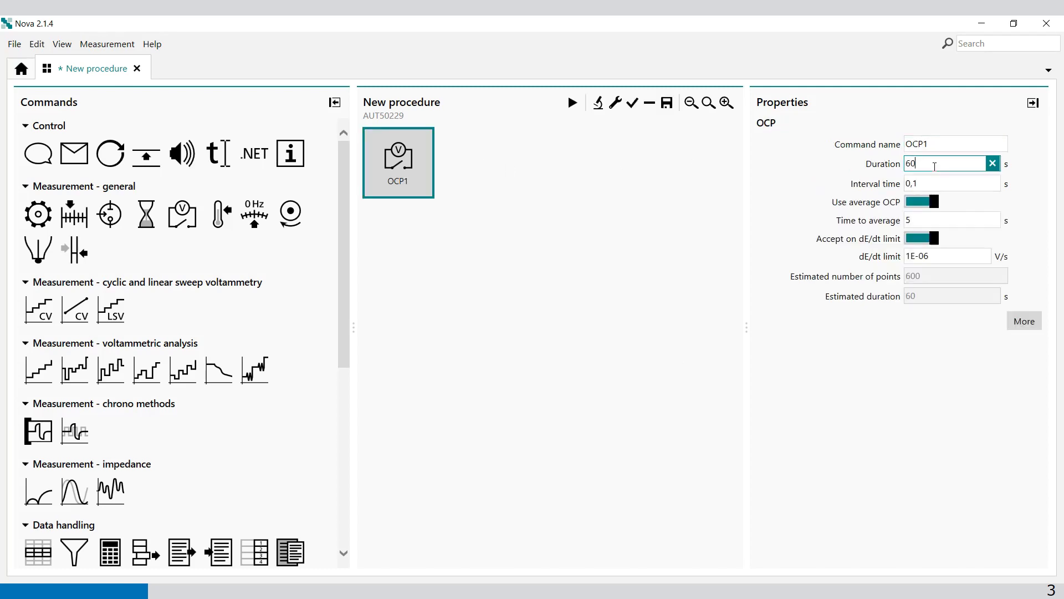
{"action": "key", "text": "BackSpace"}
{"action": "key", "text": "BackSpace"}
{"action": "type", "text": "20"}
{"action": "left_click", "coordinate": [921, 184]}
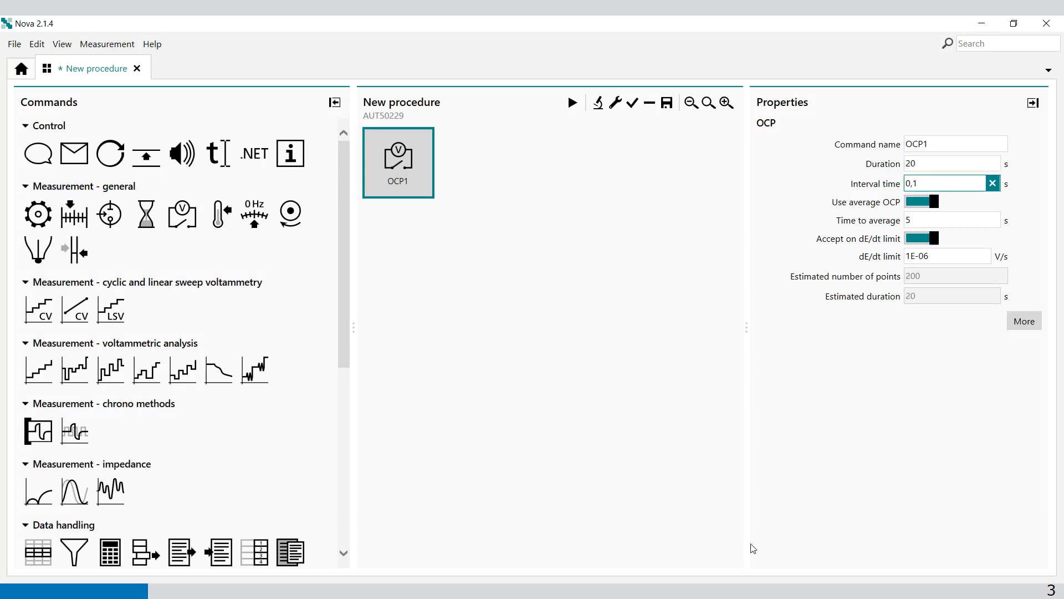
{"action": "left_click", "coordinate": [898, 415]}
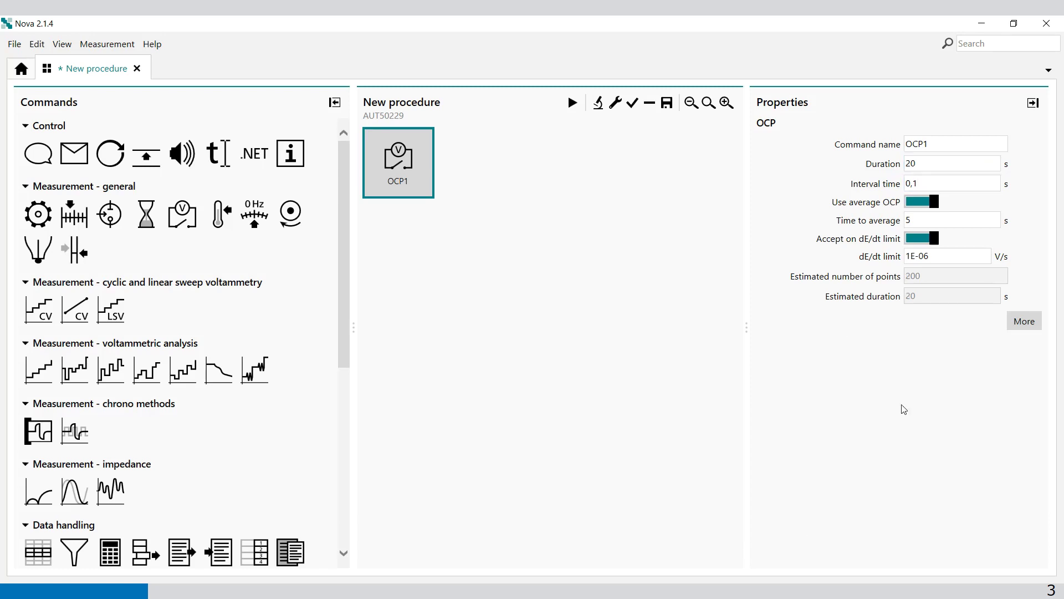
{"action": "left_click", "coordinate": [918, 205]}
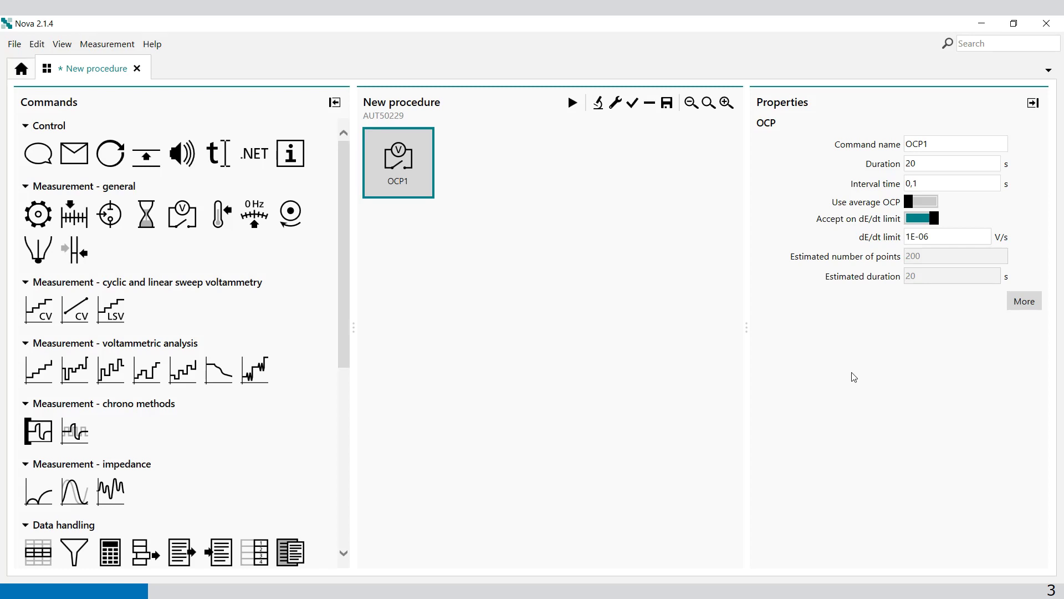
{"action": "left_click", "coordinate": [919, 203]}
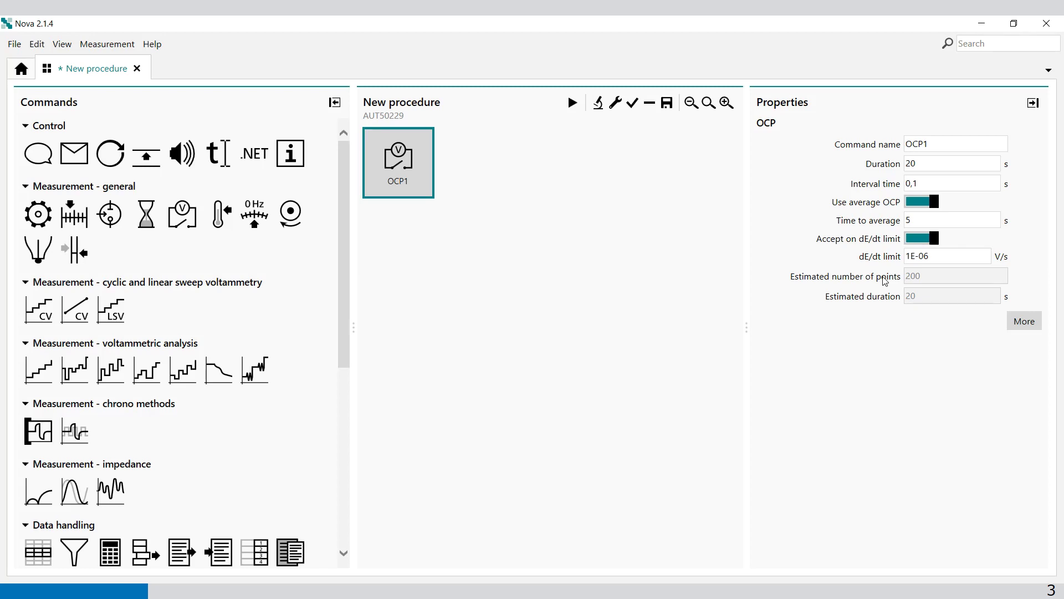
{"action": "left_click", "coordinate": [921, 238]}
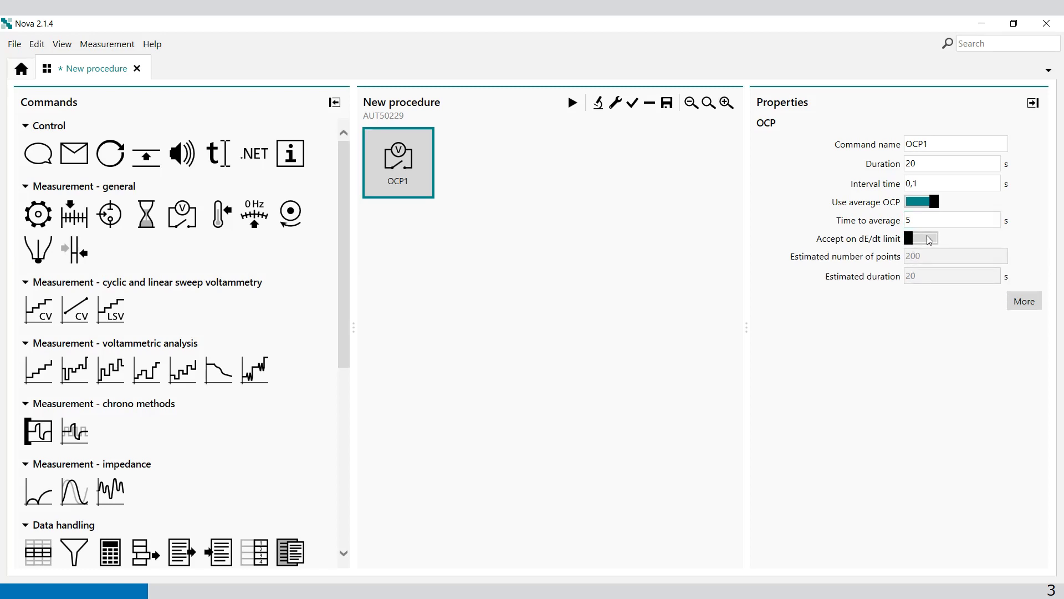
{"action": "left_click", "coordinate": [930, 240]}
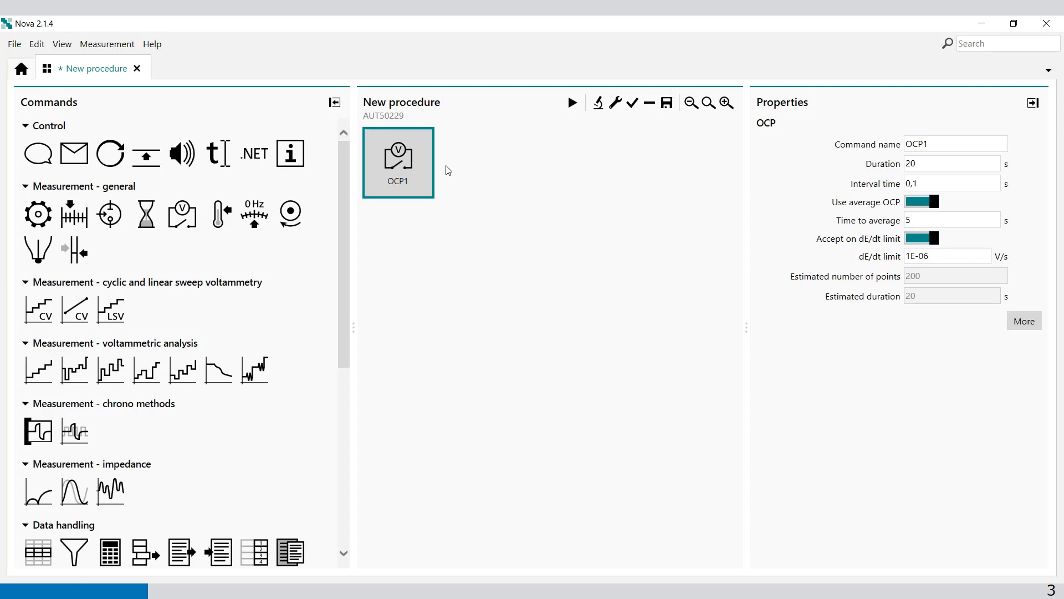
Step: Run the OCP1 procedure and view its potential and dE/dt versus time plots
{"action": "left_click", "coordinate": [574, 105]}
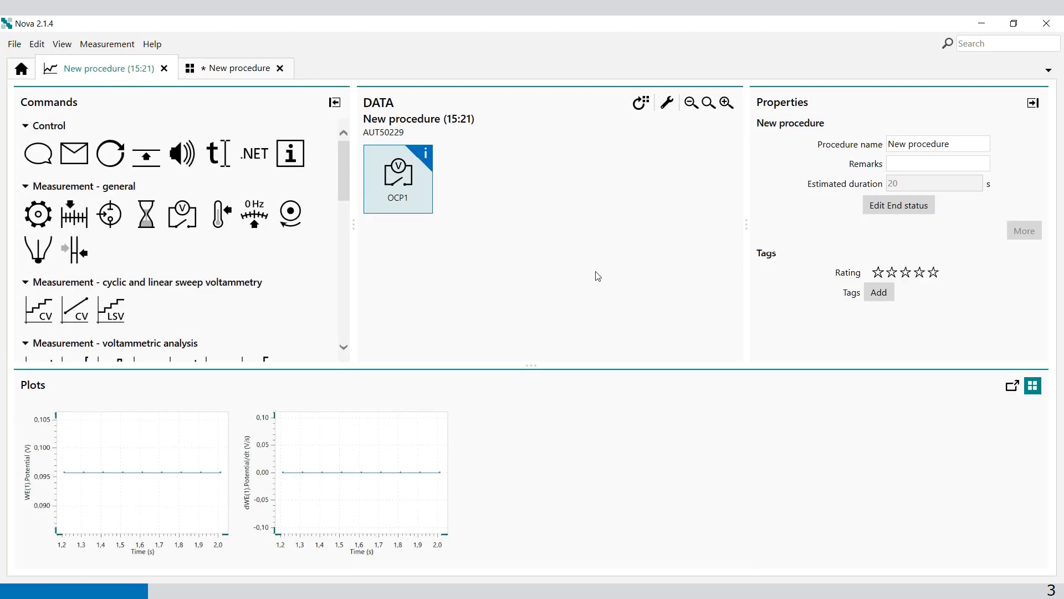
{"action": "left_click", "coordinate": [173, 444]}
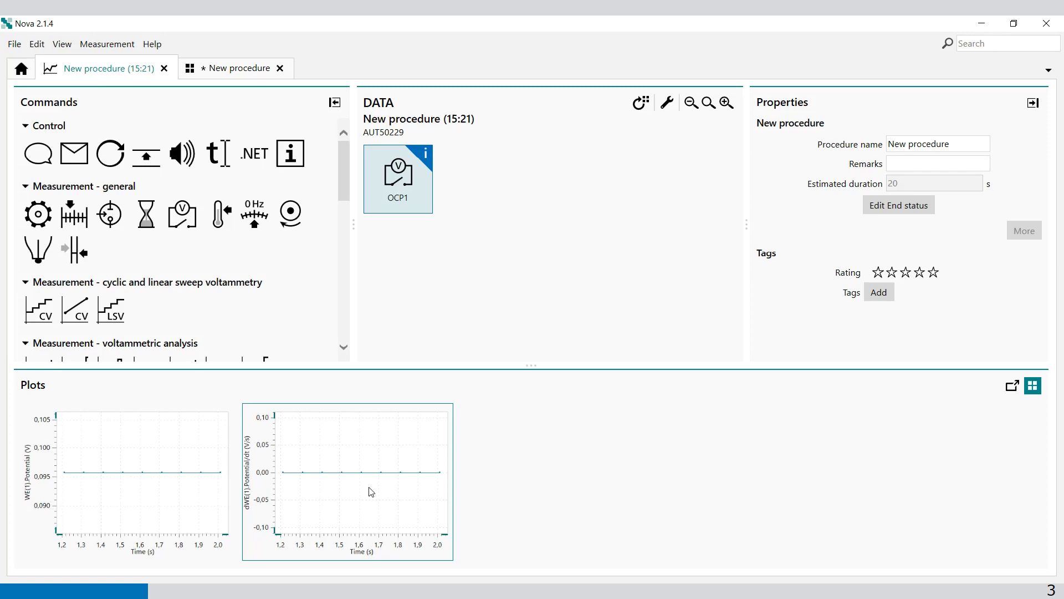
{"action": "mouse_move", "coordinate": [423, 210]}
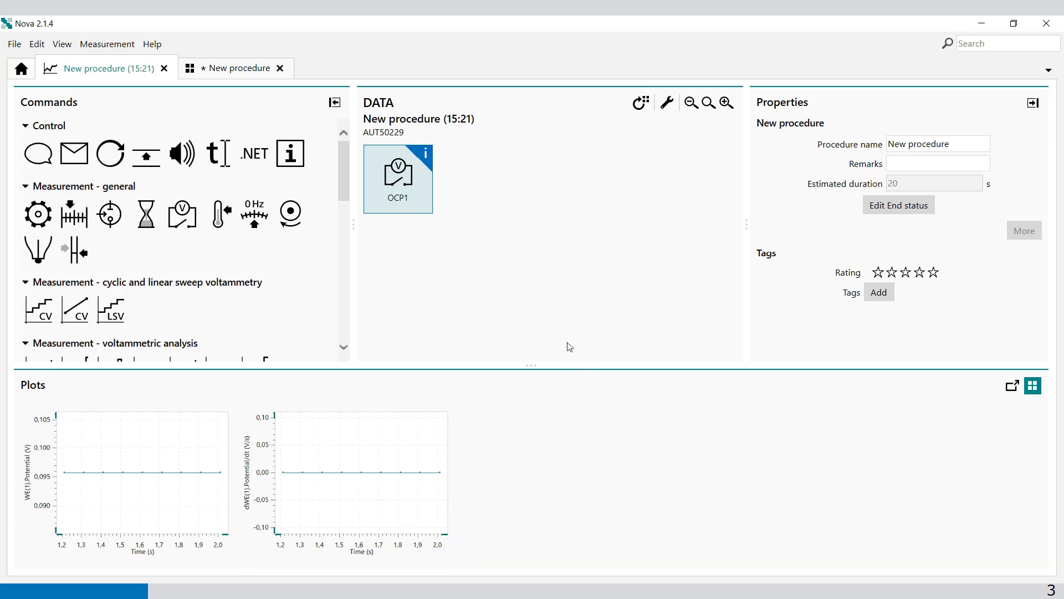
{"action": "mouse_move", "coordinate": [408, 181]}
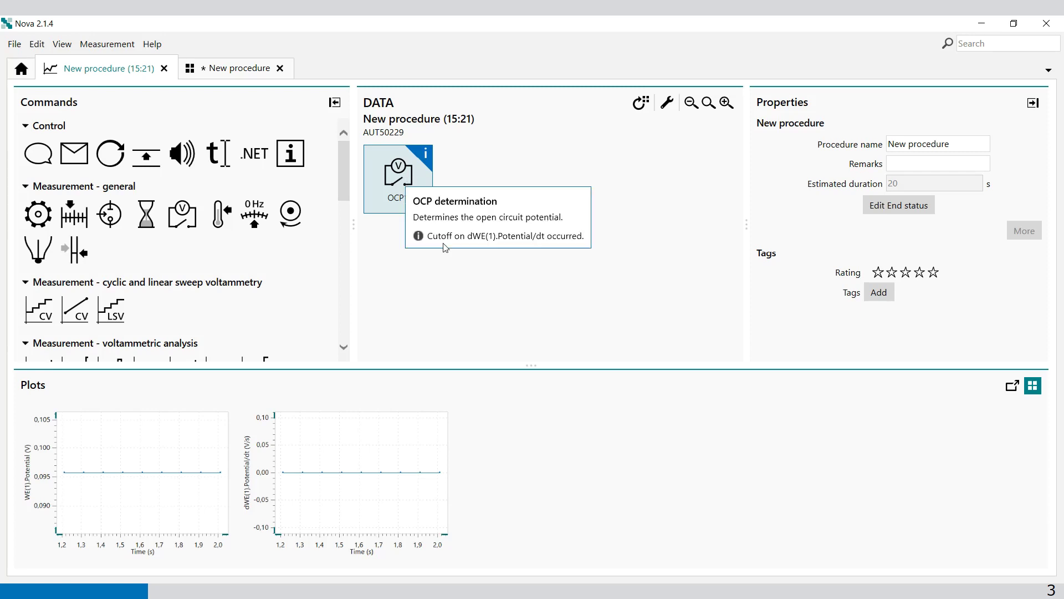
Step: Close the data view and discard the test procedure without saving
{"action": "left_click", "coordinate": [165, 69]}
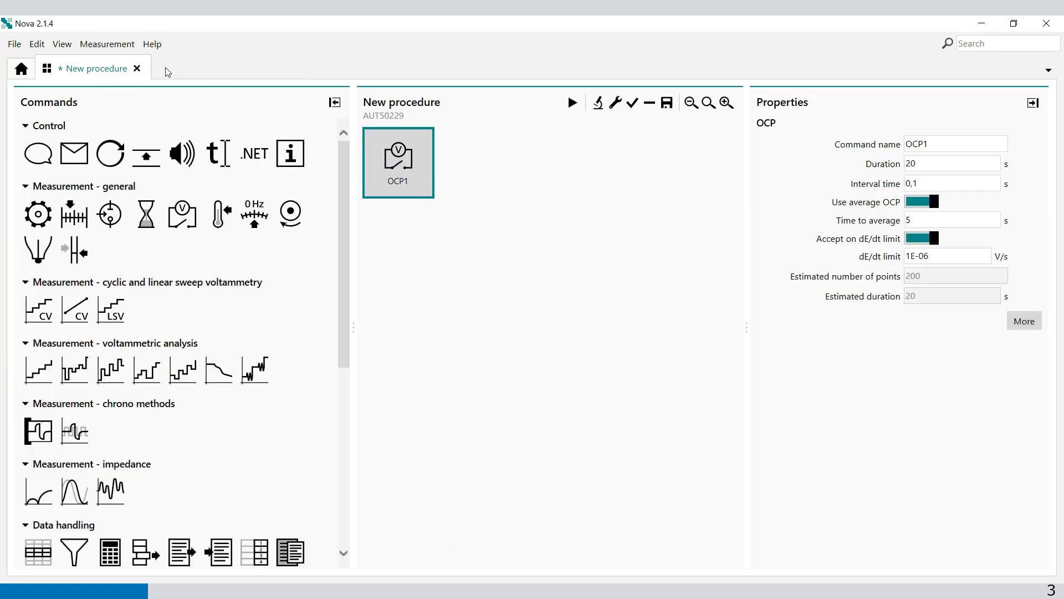
{"action": "left_click", "coordinate": [137, 68]}
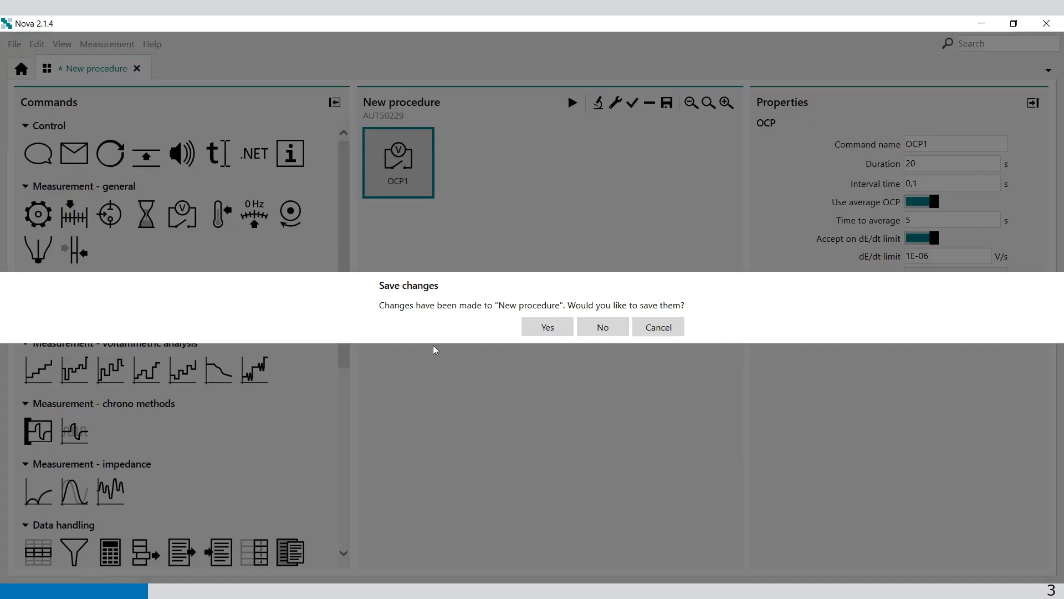
{"action": "left_click", "coordinate": [585, 335]}
Step: Open the default Cyclic voltammetry potentiostatic procedure and insert an OCP step after Autolab control
{"action": "left_click", "coordinate": [162, 127]}
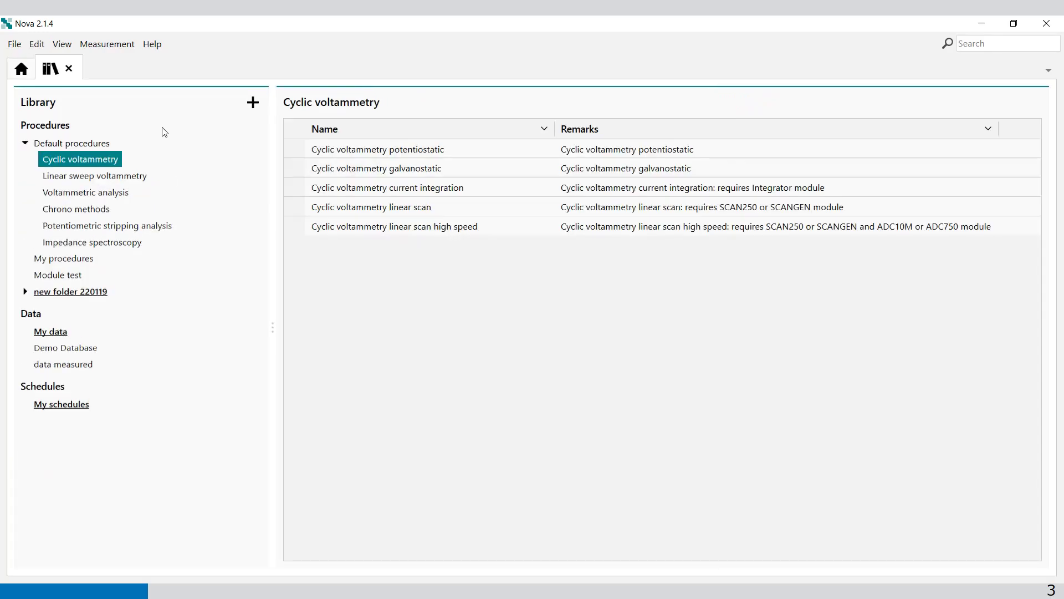
{"action": "left_click", "coordinate": [57, 144]}
{"action": "left_click", "coordinate": [76, 161]}
{"action": "double_click", "coordinate": [648, 157]}
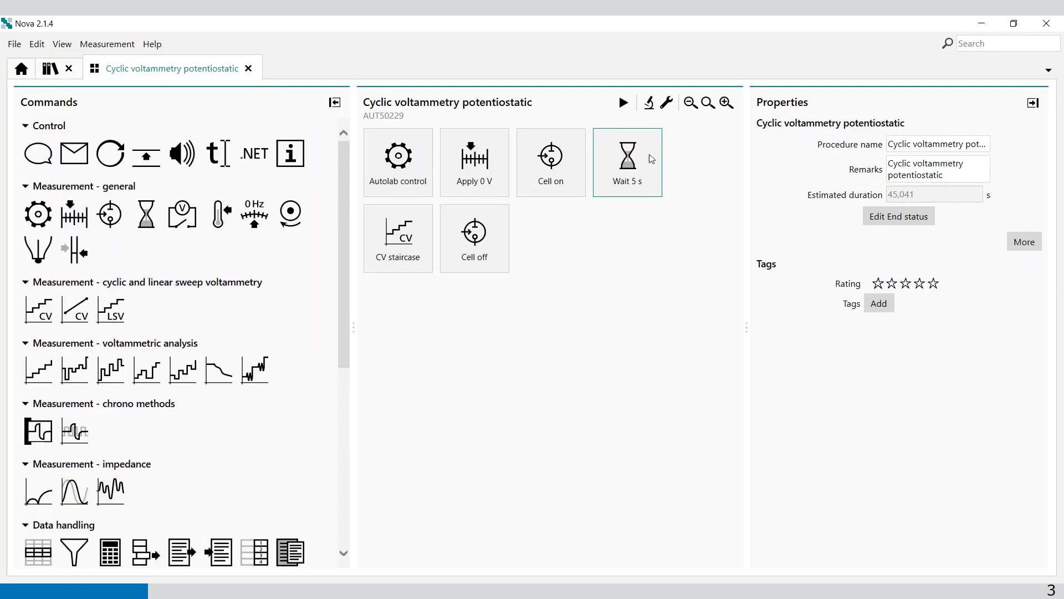
{"action": "left_click_drag", "start_coordinate": [747, 343], "coordinate": [907, 330]}
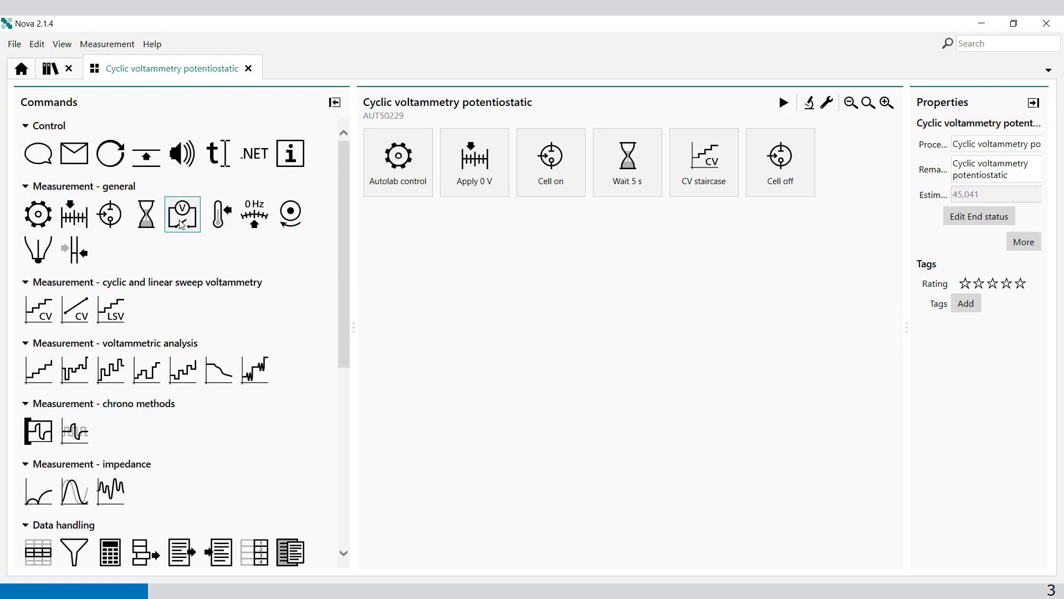
{"action": "left_click_drag", "start_coordinate": [182, 224], "coordinate": [480, 166]}
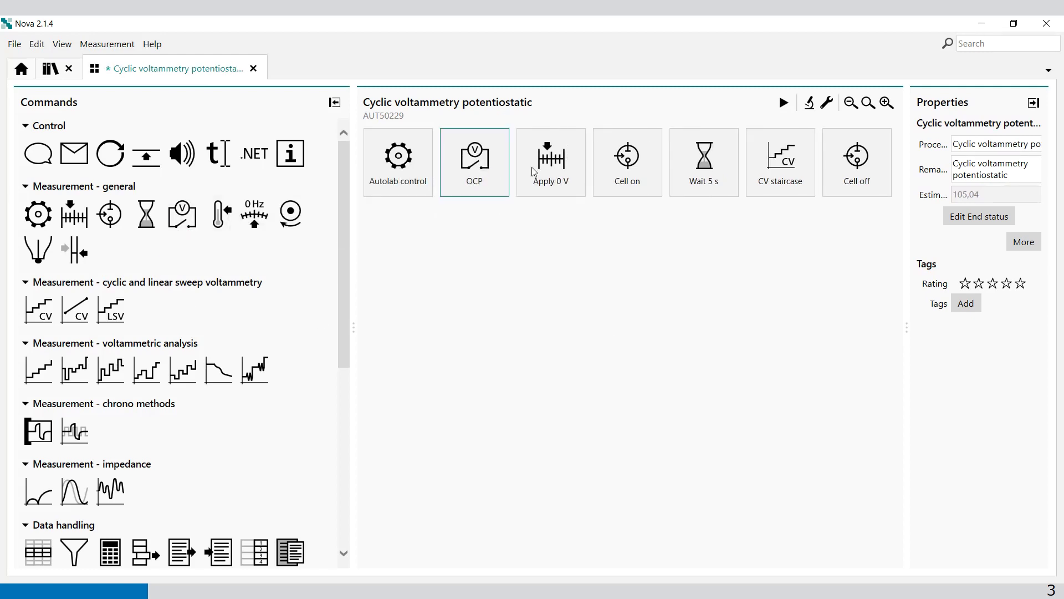
Step: Set the new OCP step's duration to 20 s
{"action": "left_click", "coordinate": [498, 157]}
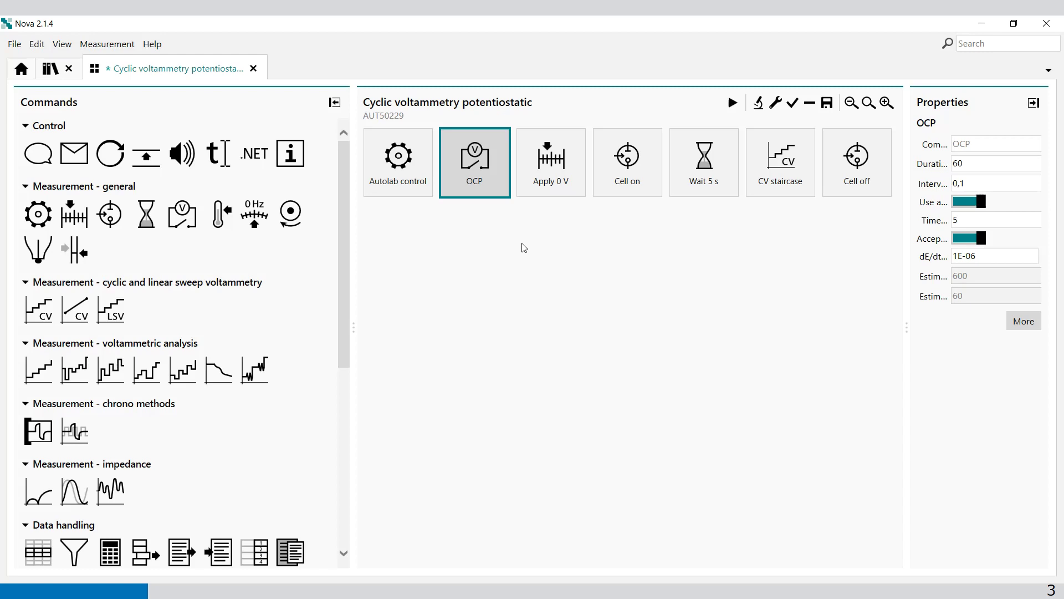
{"action": "left_click", "coordinate": [613, 157]}
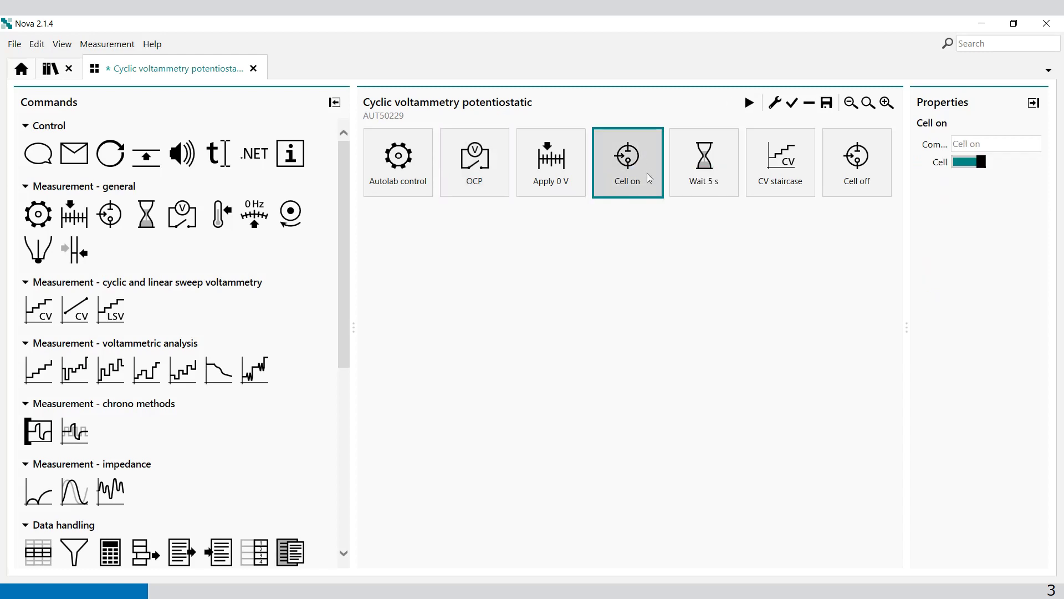
{"action": "left_click", "coordinate": [501, 182]}
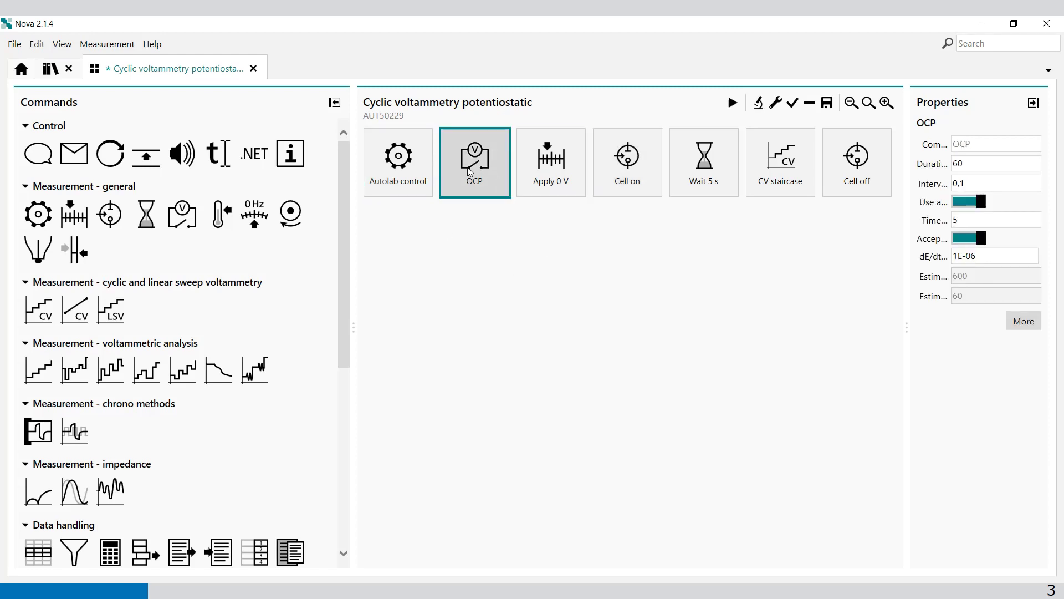
{"action": "left_click", "coordinate": [974, 161]}
{"action": "type", "text": "20"}
Step: Reference the Apply 0 V potential to VOCP instead of VREF
{"action": "left_click", "coordinate": [555, 188]}
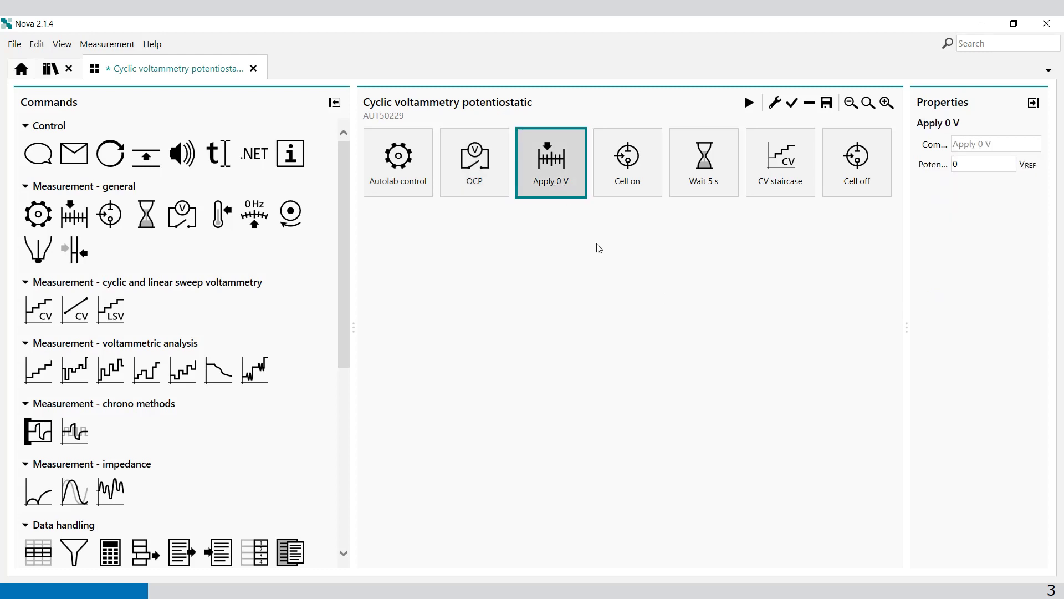
{"action": "left_click_drag", "start_coordinate": [353, 340], "coordinate": [239, 294]}
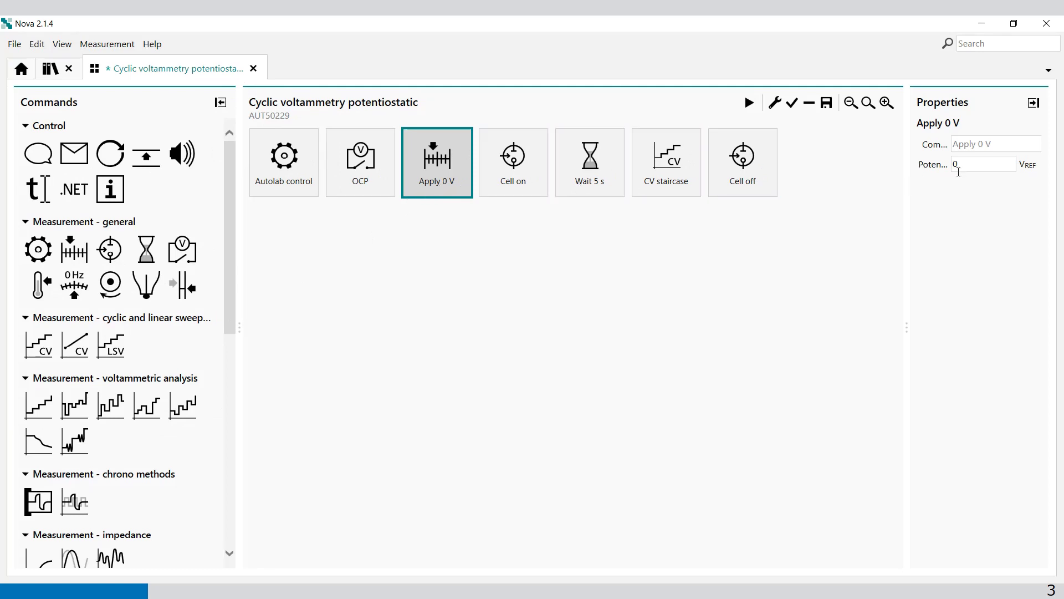
{"action": "left_click", "coordinate": [1029, 166]}
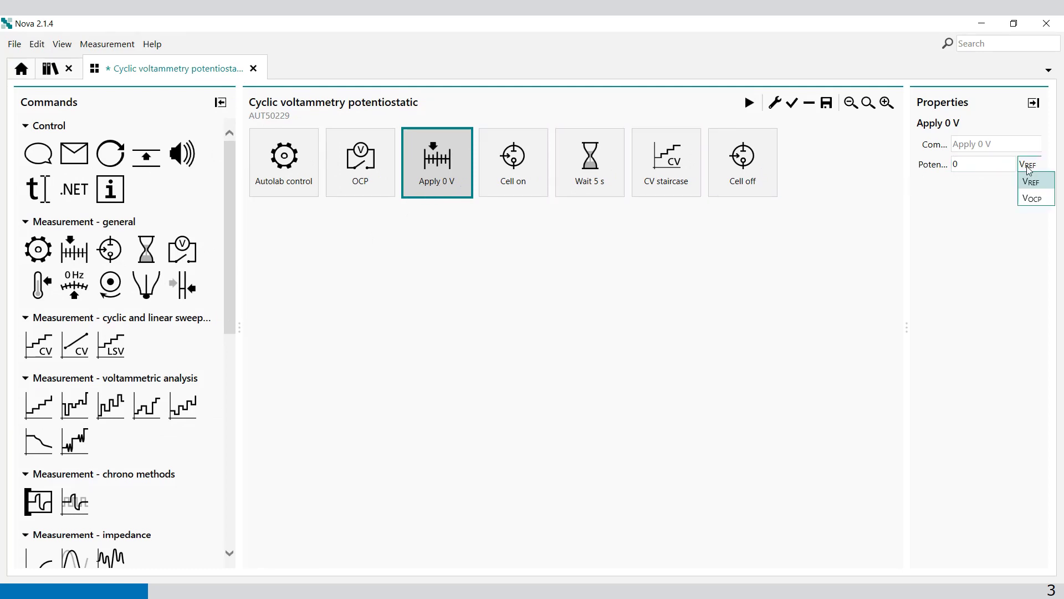
{"action": "left_click", "coordinate": [906, 326]}
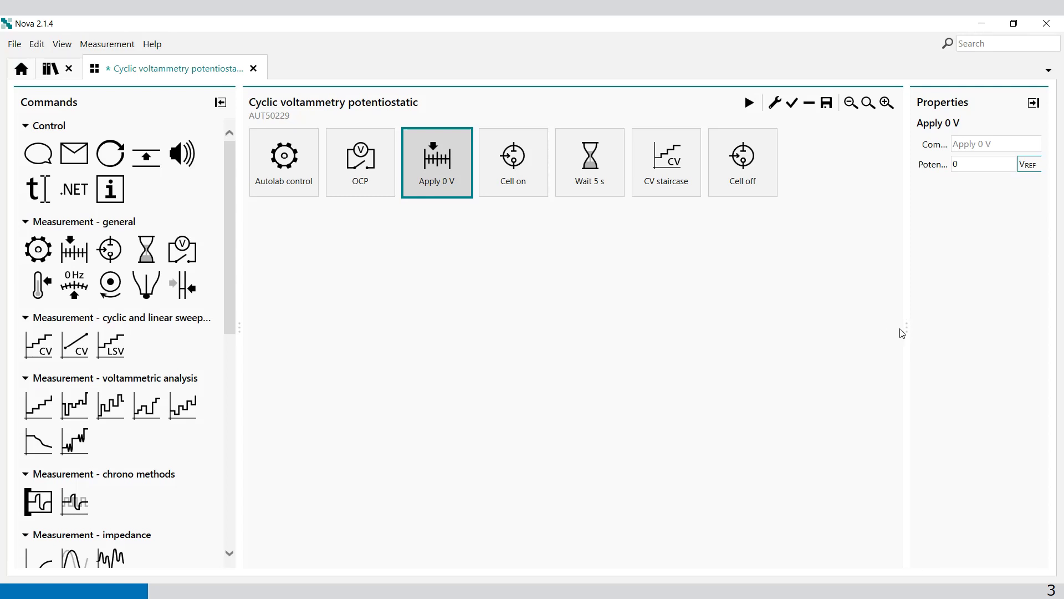
{"action": "left_click_drag", "start_coordinate": [905, 326], "coordinate": [841, 327]}
{"action": "left_click", "coordinate": [1028, 167]}
{"action": "left_click", "coordinate": [1017, 198]}
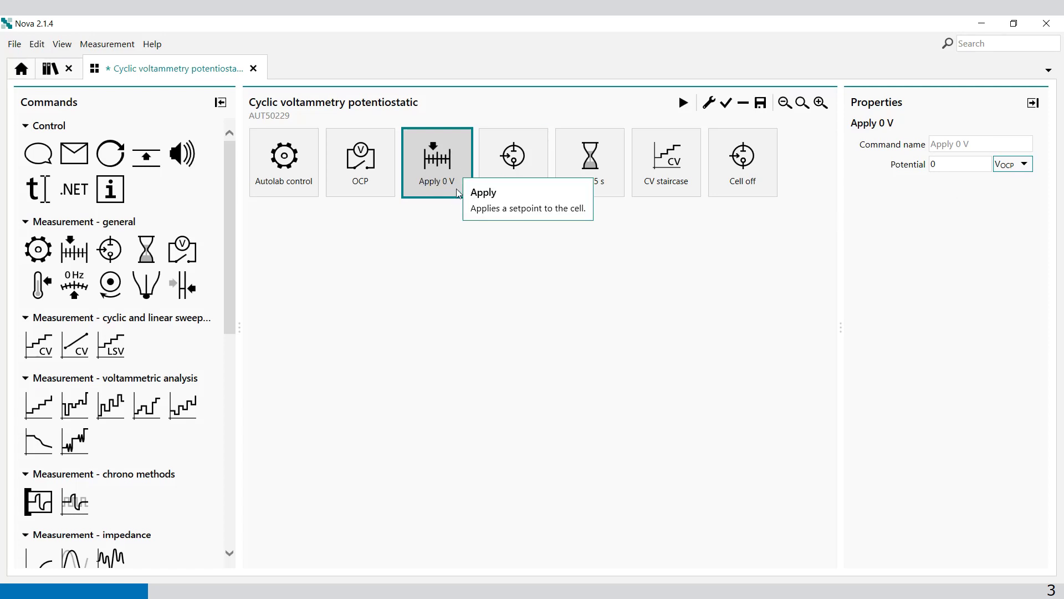
{"action": "left_click", "coordinate": [438, 173]}
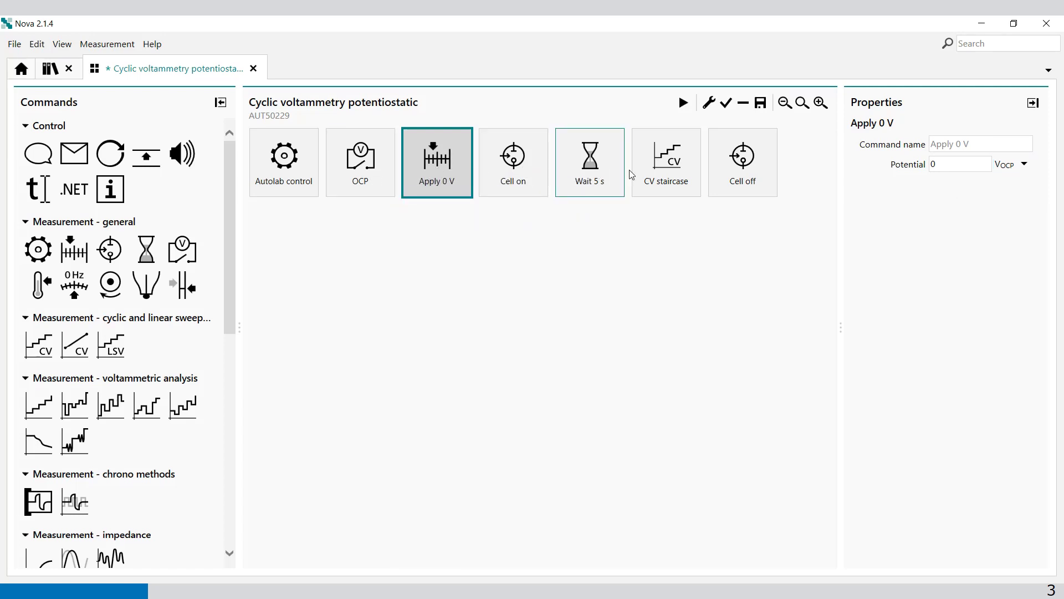
Step: Reference the CV staircase start, upper vertex, lower vertex and stop potentials to VOCP
{"action": "left_click", "coordinate": [659, 175]}
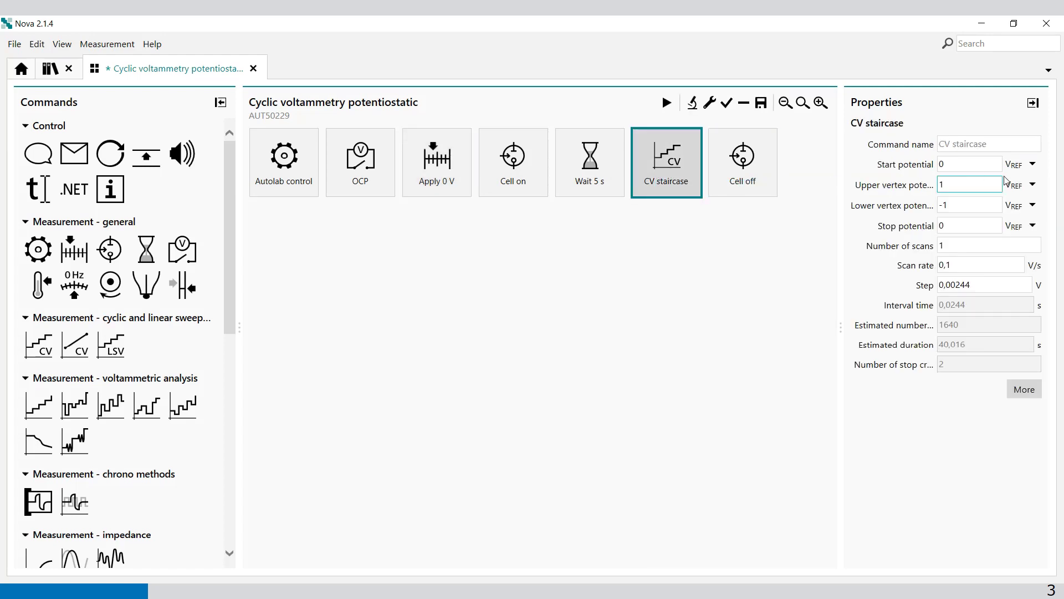
{"action": "left_click", "coordinate": [1033, 165]}
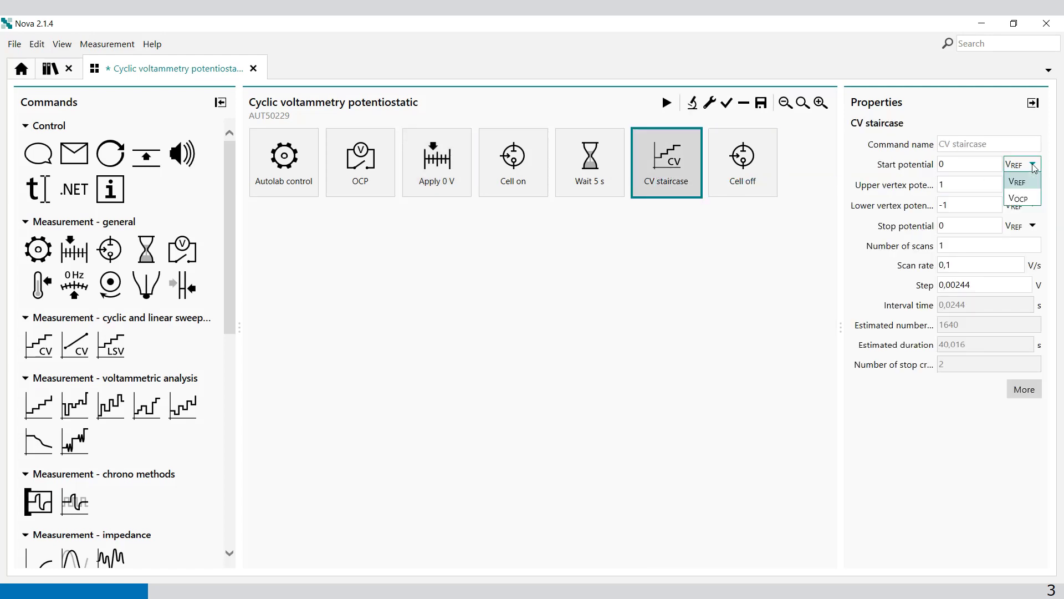
{"action": "left_click", "coordinate": [1034, 195]}
{"action": "left_click", "coordinate": [1033, 184]}
{"action": "left_click", "coordinate": [1031, 218]}
{"action": "left_click", "coordinate": [1033, 205]}
{"action": "left_click", "coordinate": [1030, 237]}
{"action": "left_click", "coordinate": [1033, 226]}
{"action": "left_click", "coordinate": [1030, 259]}
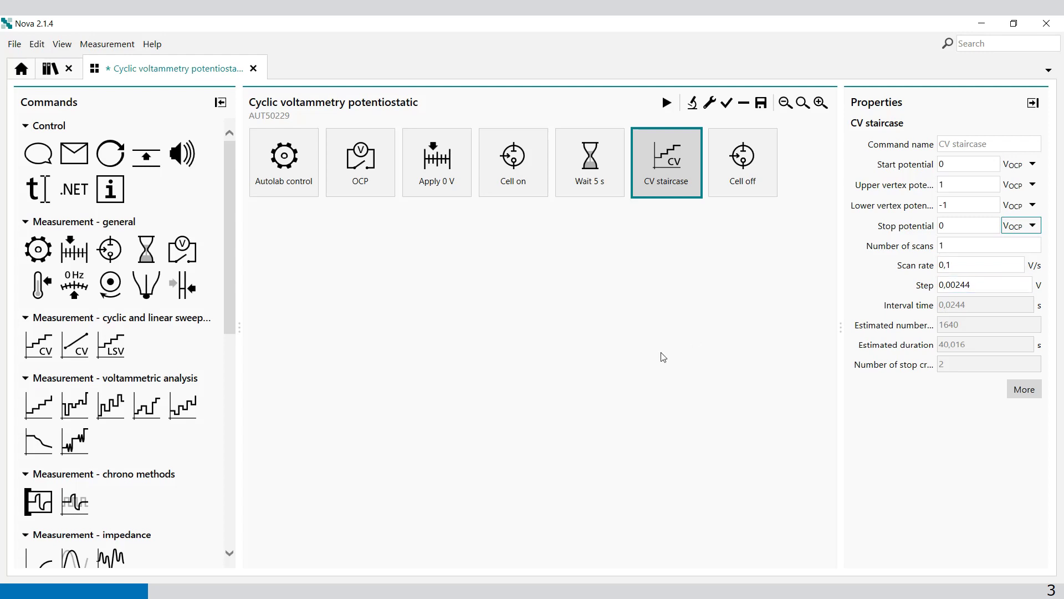
Step: Set the vertices to 0,5 and -0,5 and the number of scans to 1,5
{"action": "left_click", "coordinate": [955, 184]}
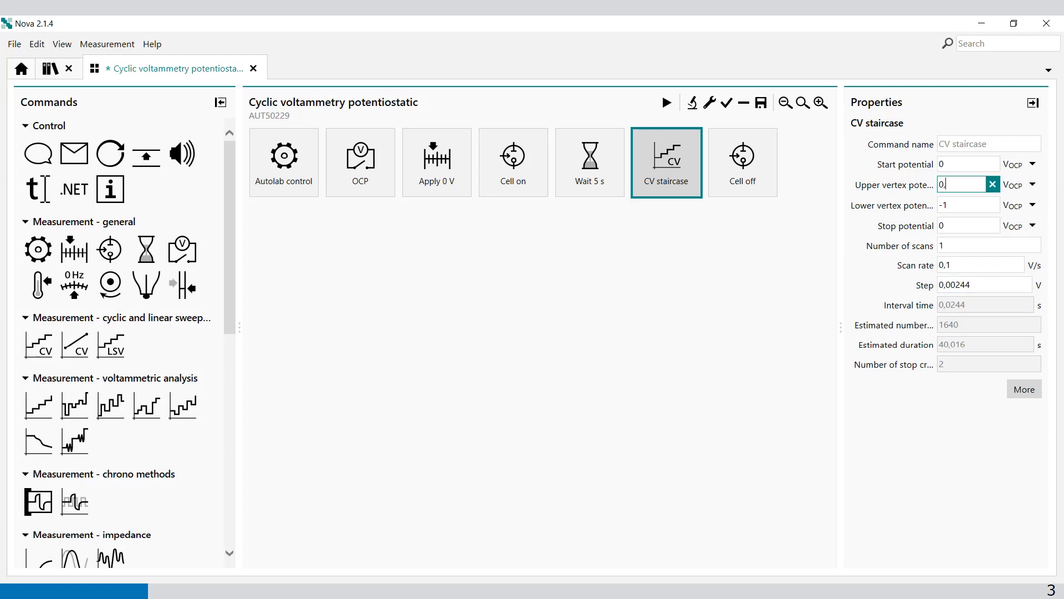
{"action": "key", "text": "Tab"}
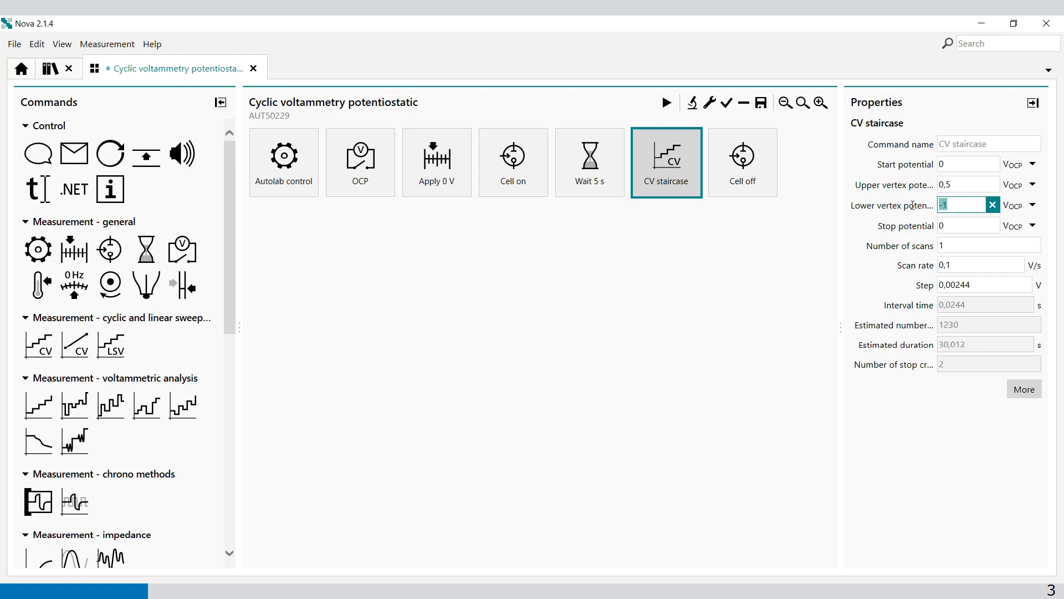
{"action": "type", "text": "-0,5"}
{"action": "left_click", "coordinate": [769, 326]}
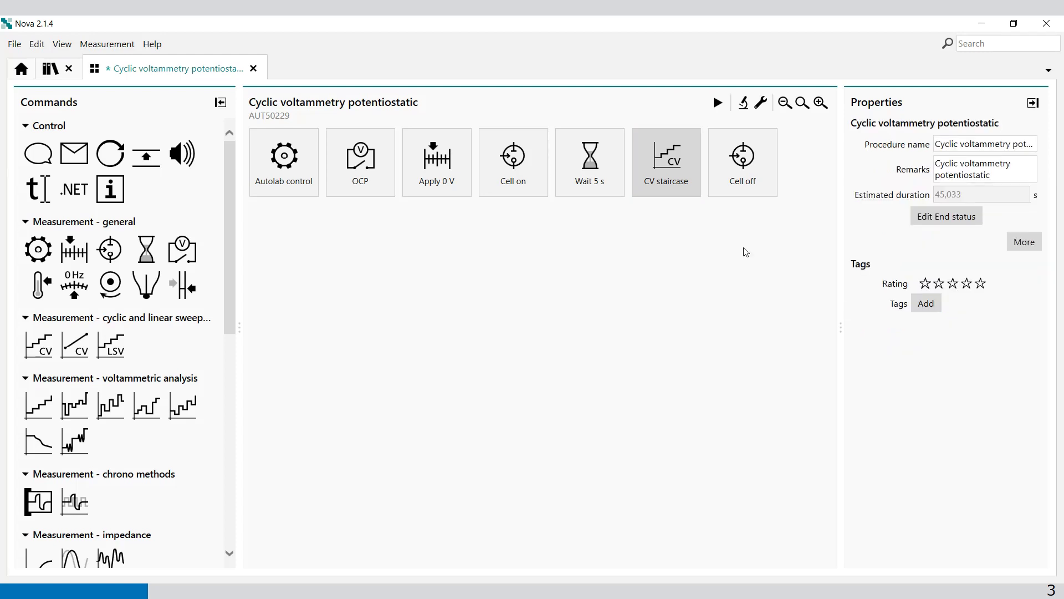
{"action": "left_click", "coordinate": [666, 171]}
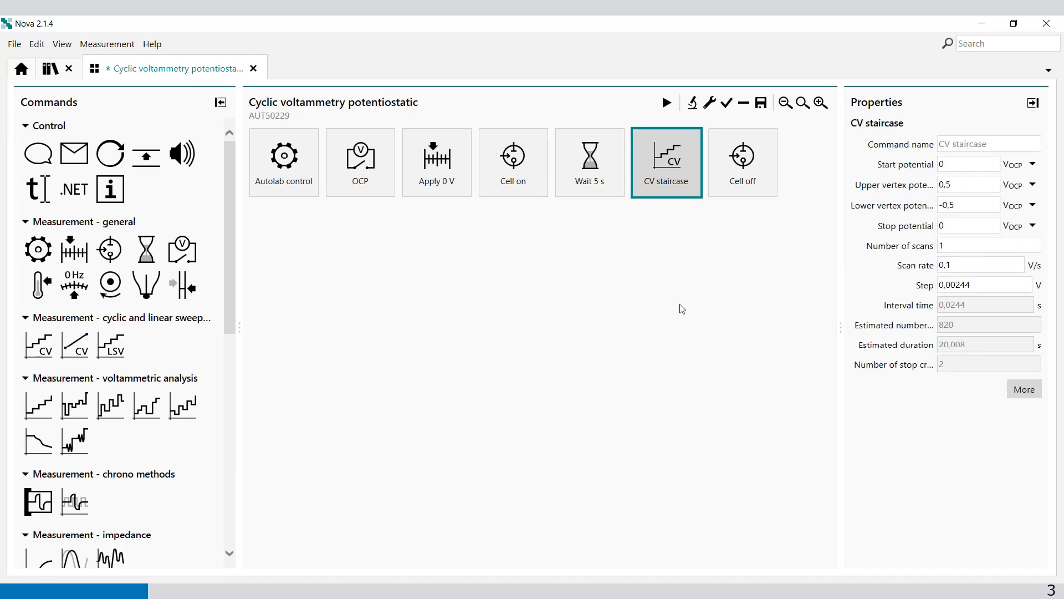
{"action": "left_click", "coordinate": [967, 243]}
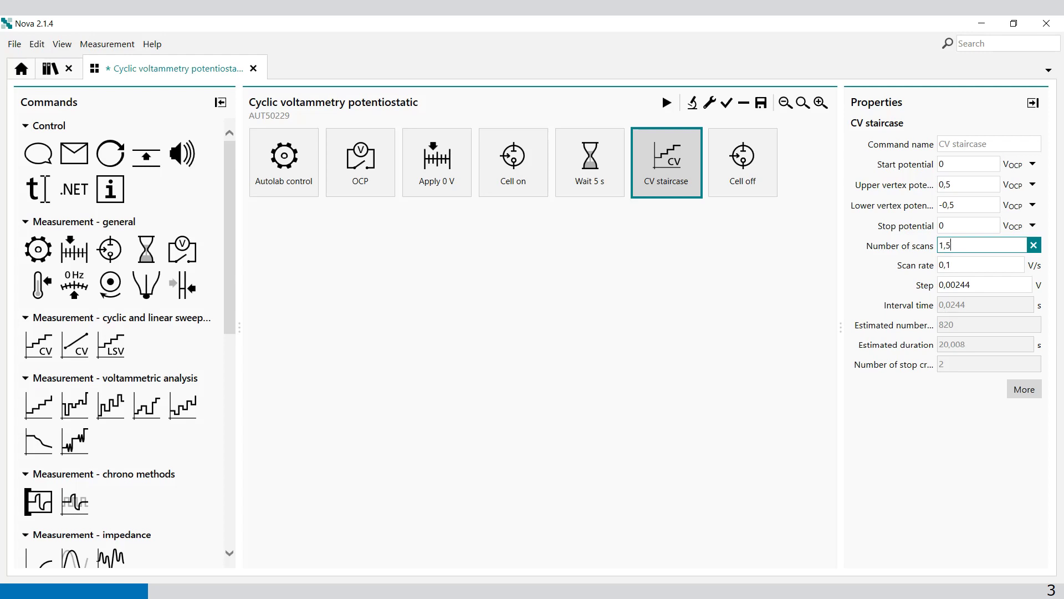
{"action": "left_click", "coordinate": [694, 353]}
{"action": "left_click", "coordinate": [694, 177]}
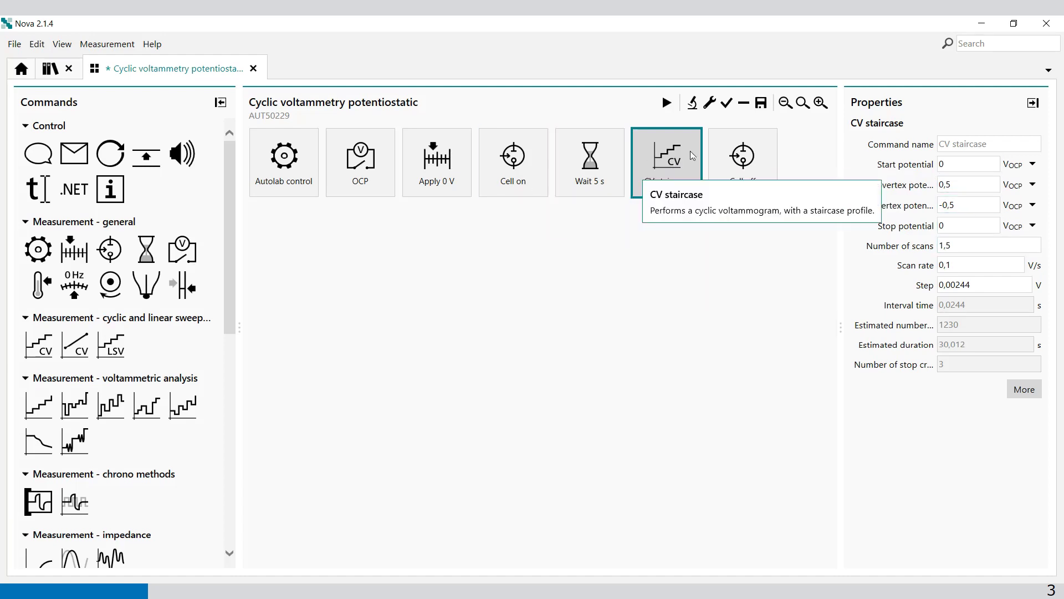
Step: Review the OCP, Apply 0 V, Cell on, Wait 5 s and CV staircase step settings
{"action": "left_click", "coordinate": [377, 178]}
{"action": "left_click", "coordinate": [312, 177]}
{"action": "left_click", "coordinate": [390, 171]}
{"action": "left_click", "coordinate": [987, 162]}
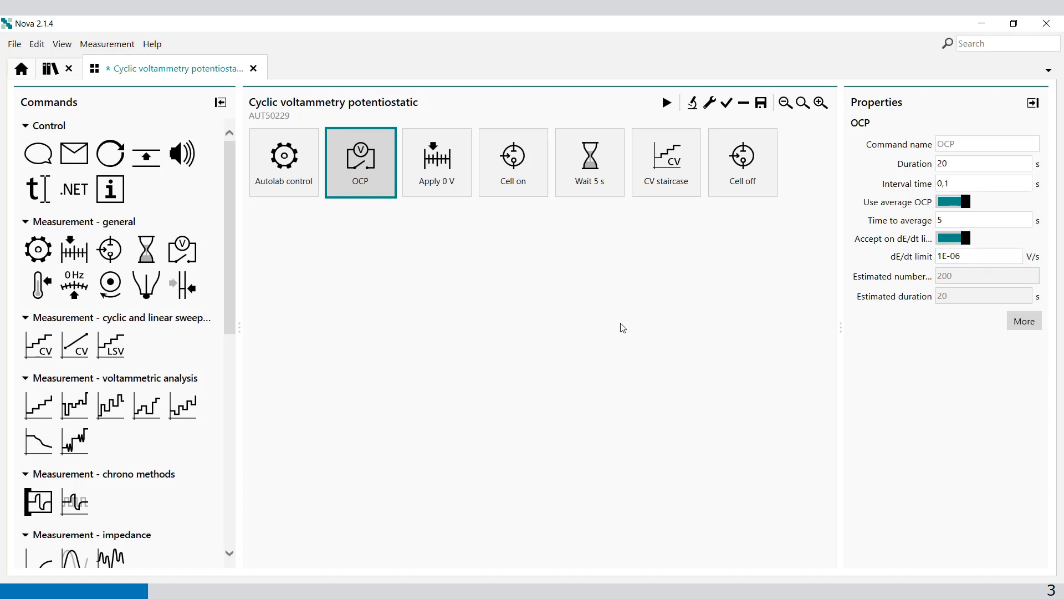
{"action": "left_click", "coordinate": [458, 195]}
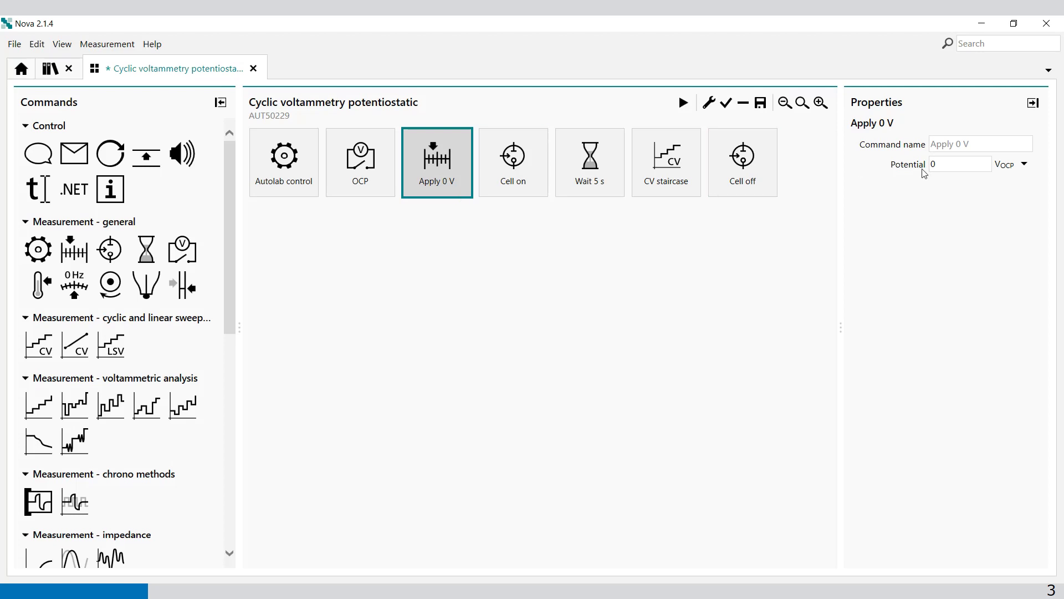
{"action": "left_click", "coordinate": [513, 170]}
{"action": "left_click", "coordinate": [570, 166]}
{"action": "left_click", "coordinate": [672, 166]}
Step: Change the wait step duration from 5 s to 2 s
{"action": "left_click", "coordinate": [608, 167]}
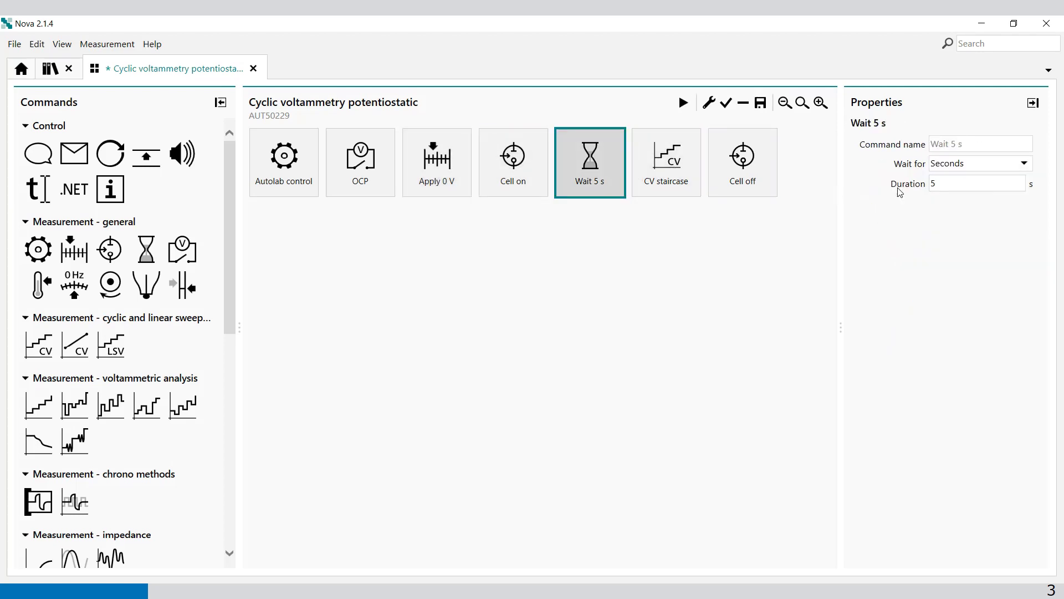
{"action": "left_click", "coordinate": [943, 184]}
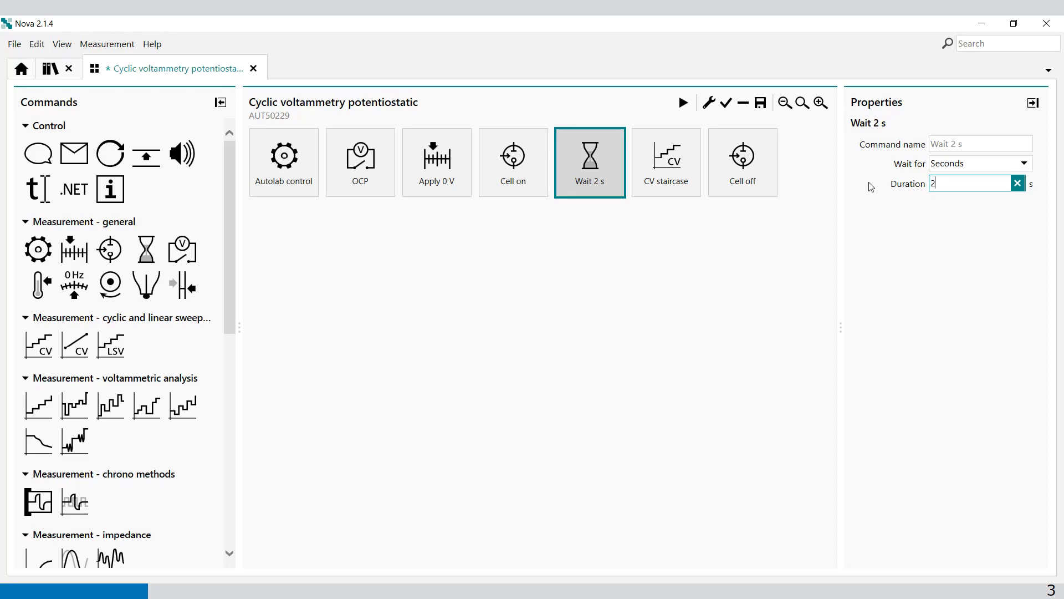
{"action": "type", "text": "2"}
{"action": "left_click", "coordinate": [632, 361]}
{"action": "left_click", "coordinate": [665, 166]}
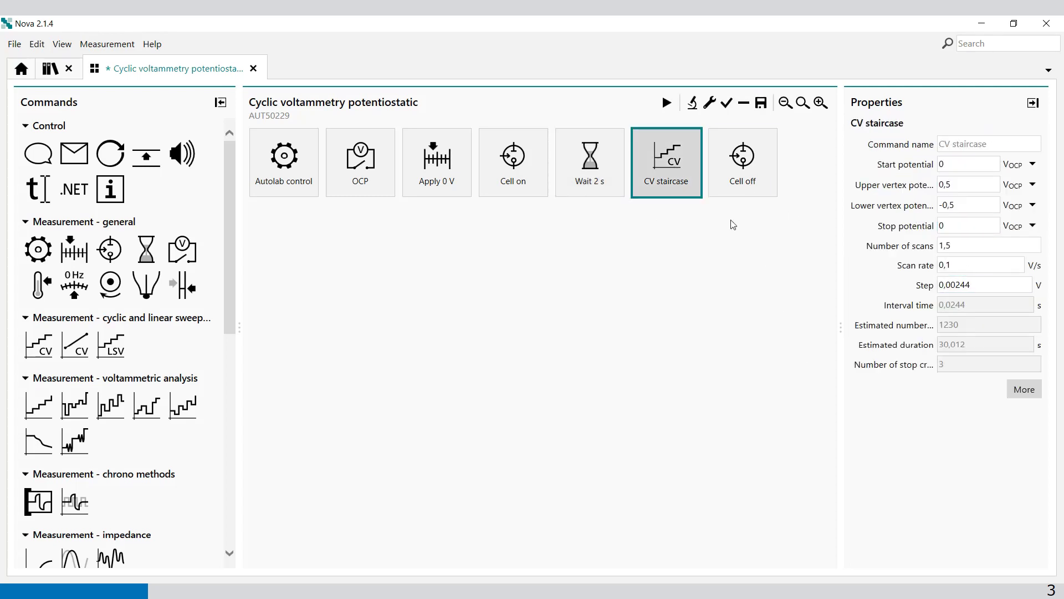
{"action": "left_click", "coordinate": [653, 295]}
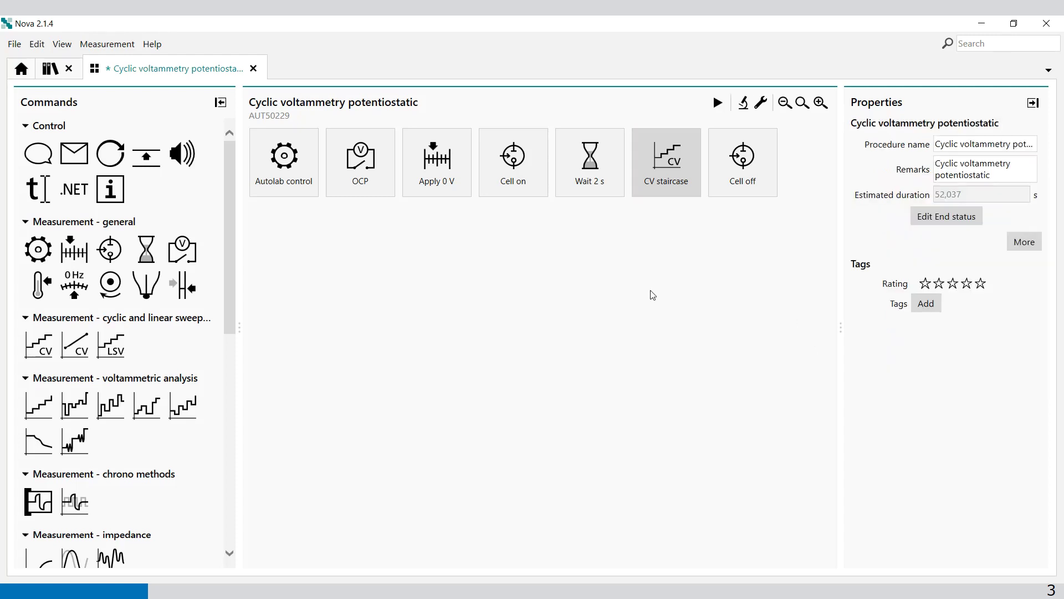
Step: Run the OCP-referenced CV procedure to get OCP, dE/dt and 1,5-scan voltammogram plots
{"action": "left_click", "coordinate": [716, 105]}
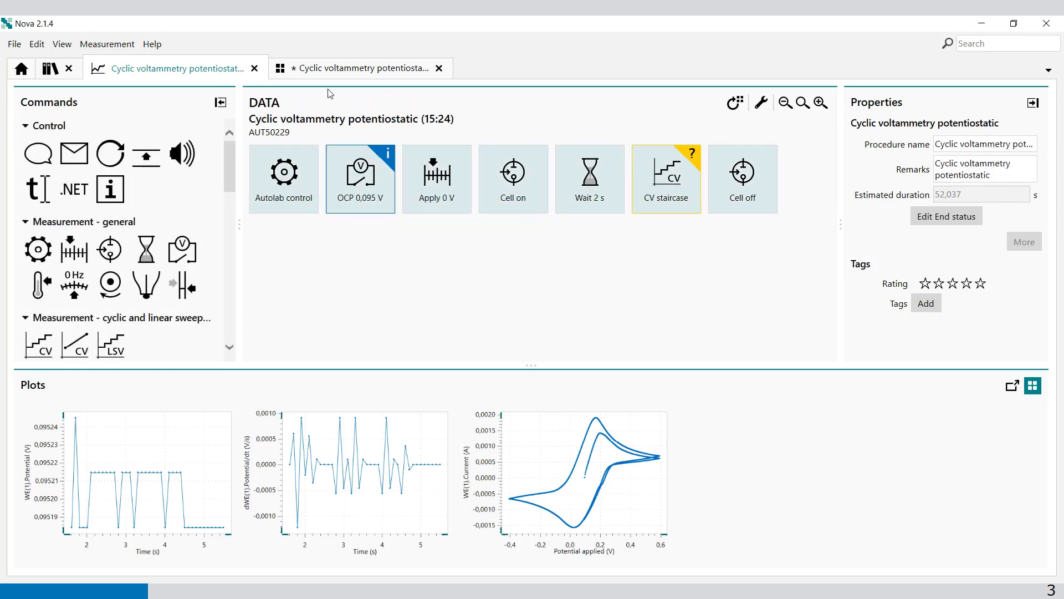
Step: Delete the OCP step and reference the Apply 0 V potential back to VREF
{"action": "left_click", "coordinate": [334, 70]}
{"action": "left_click", "coordinate": [374, 161]}
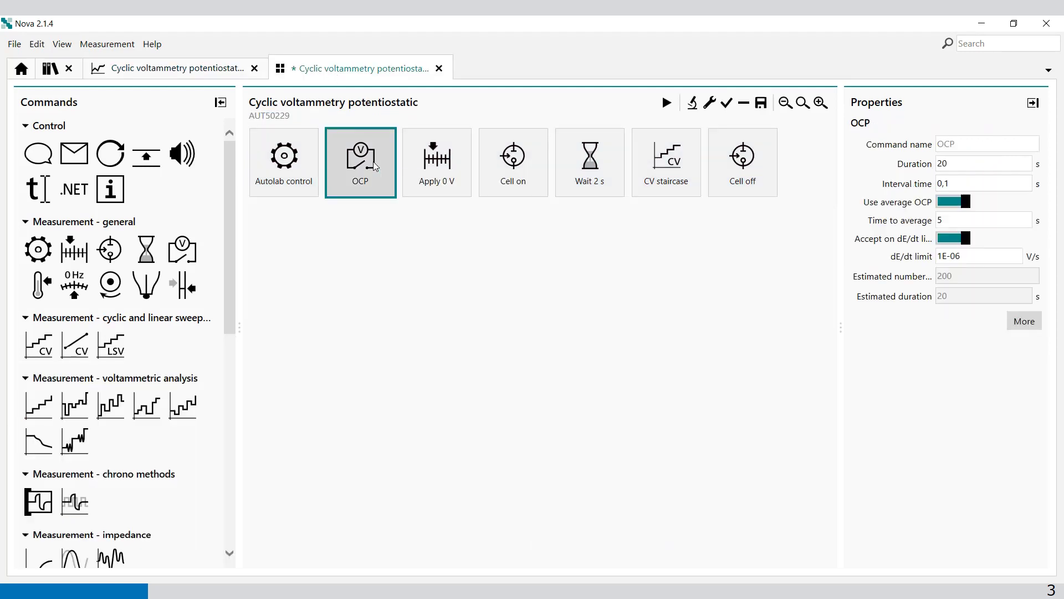
{"action": "key", "text": "Delete"}
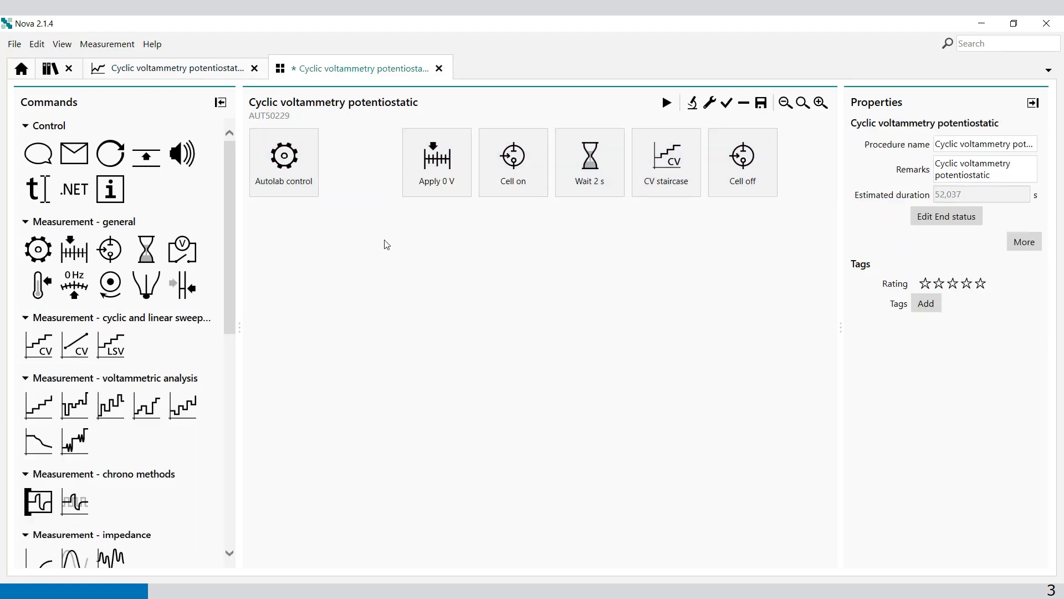
{"action": "left_click", "coordinate": [360, 178]}
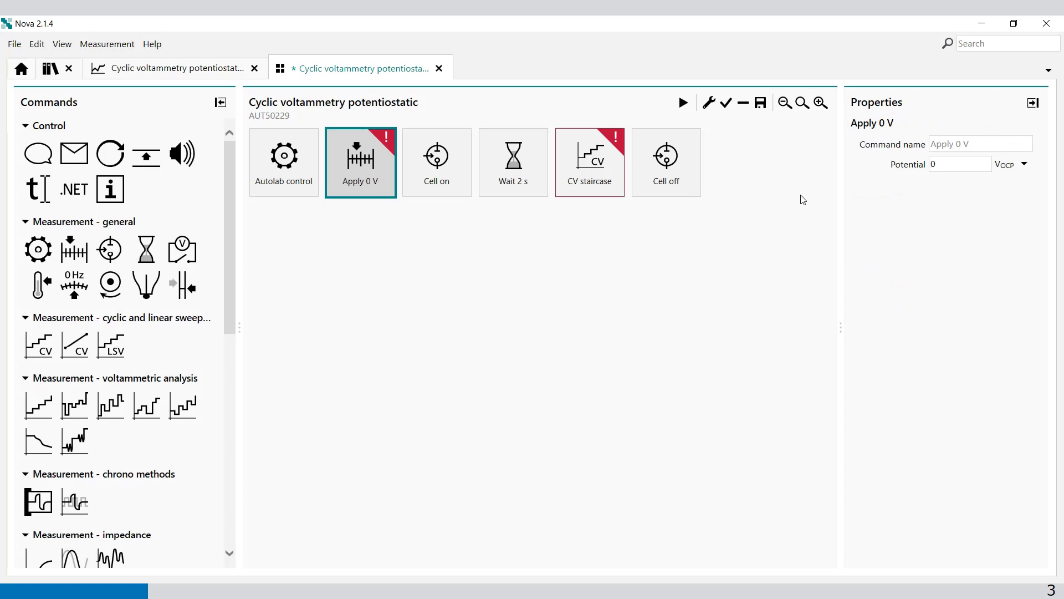
{"action": "left_click", "coordinate": [1014, 165]}
{"action": "left_click", "coordinate": [1014, 186]}
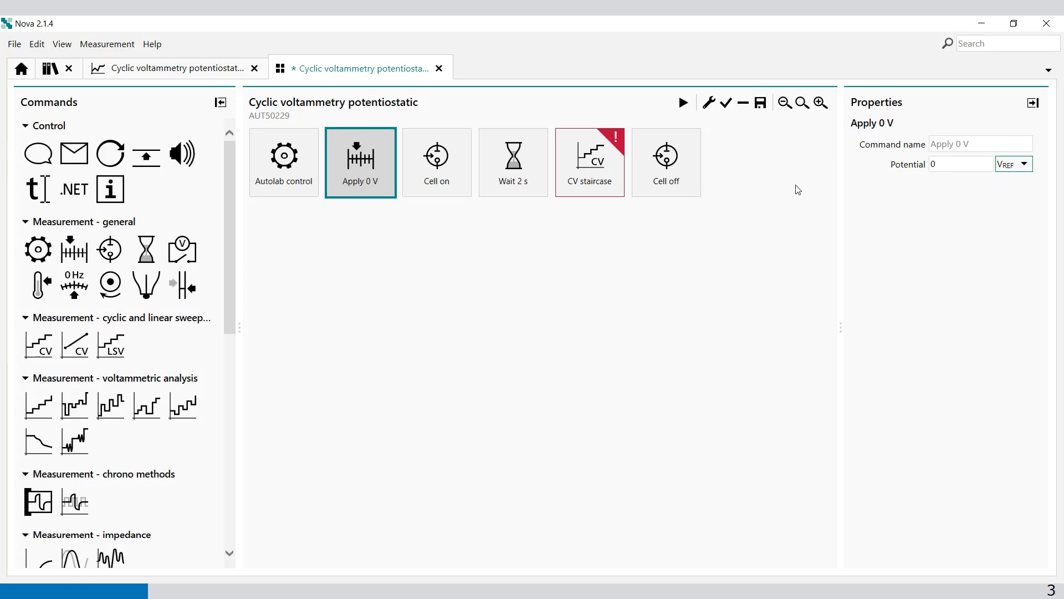
Step: Reference the CV staircase start, upper vertex, lower vertex and stop potentials to VREF
{"action": "left_click", "coordinate": [602, 172]}
{"action": "left_click", "coordinate": [1037, 165]}
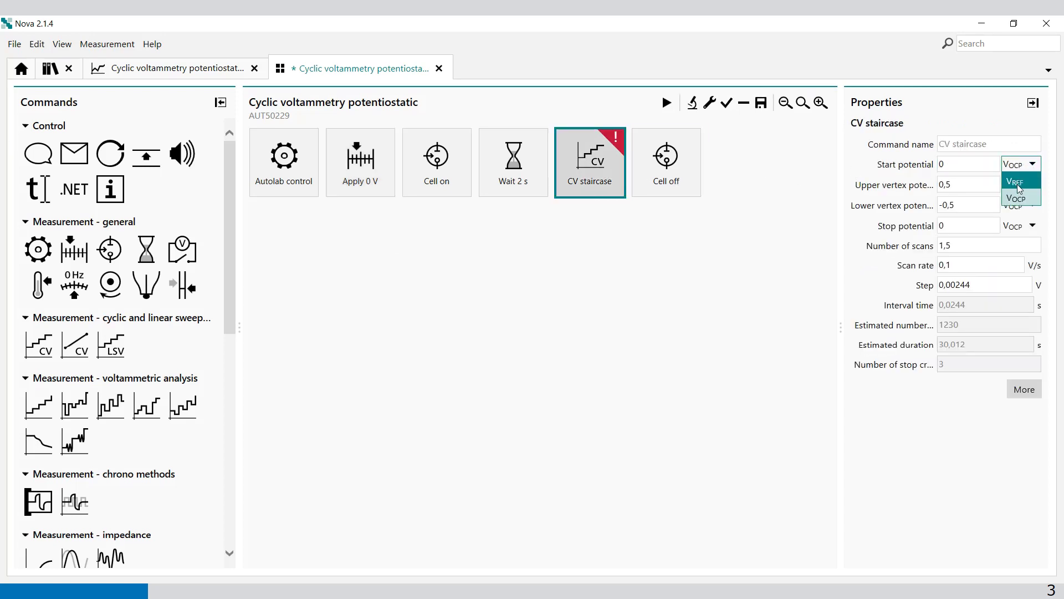
{"action": "left_click", "coordinate": [1020, 182]}
{"action": "left_click", "coordinate": [1024, 185]}
{"action": "left_click", "coordinate": [1026, 202]}
{"action": "left_click", "coordinate": [1024, 205]}
{"action": "left_click", "coordinate": [1020, 222]}
{"action": "left_click", "coordinate": [1035, 226]}
{"action": "left_click", "coordinate": [1020, 242]}
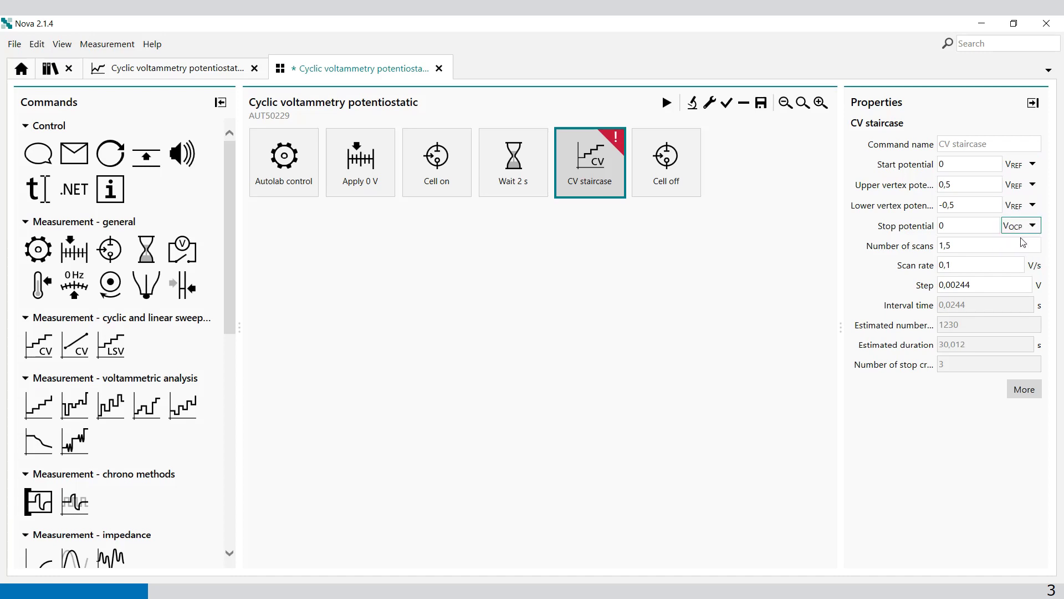
{"action": "left_click", "coordinate": [625, 297]}
{"action": "left_click", "coordinate": [590, 167]}
{"action": "left_click", "coordinate": [303, 189]}
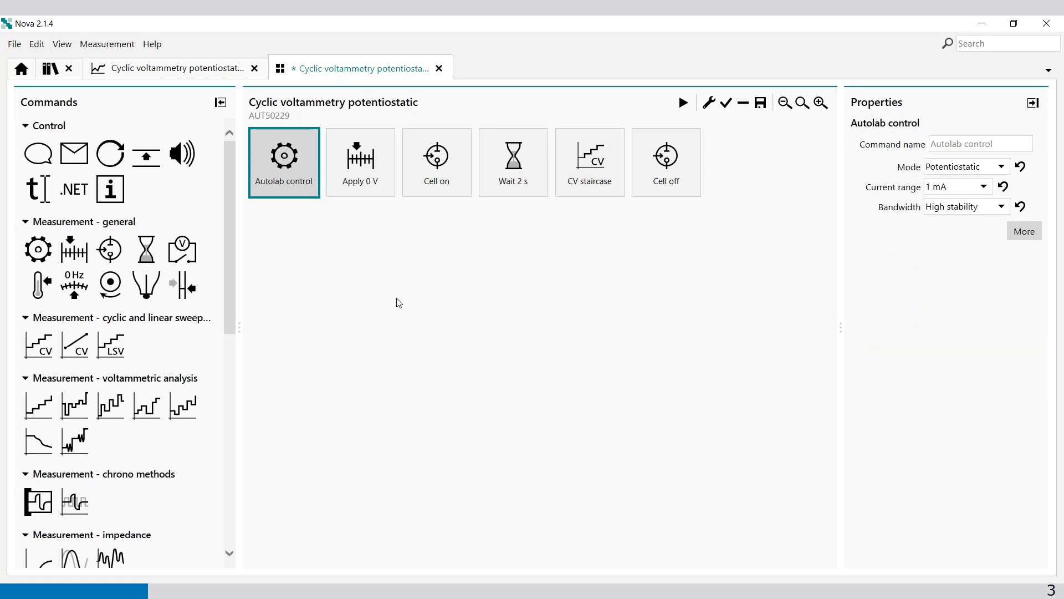
Step: Run the VREF-referenced CV procedure to record a new 1,5-scan voltammogram
{"action": "left_click", "coordinate": [683, 102]}
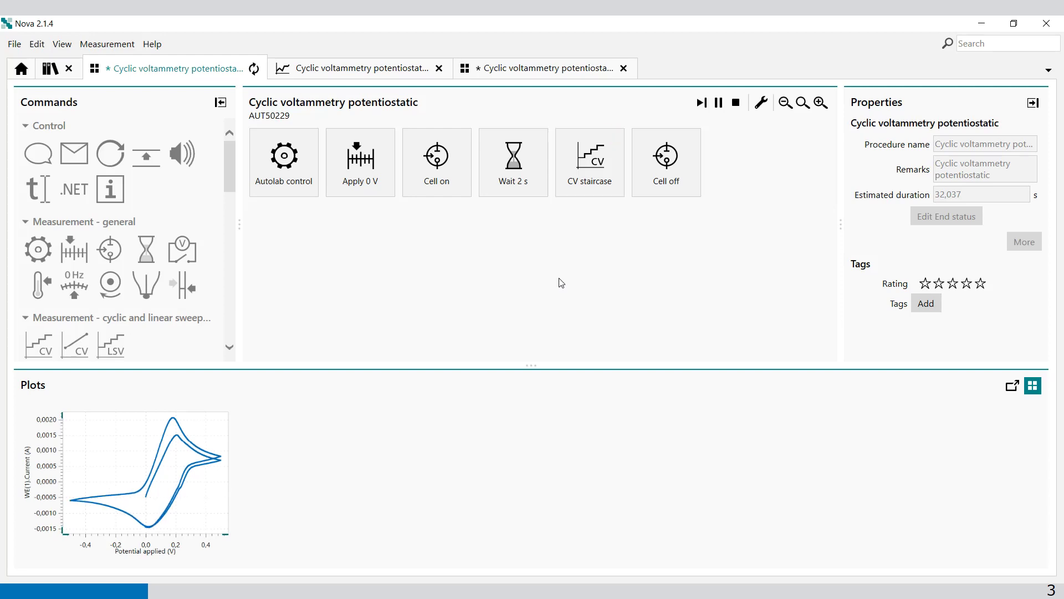
Step: Colour the VREF-referenced CV points red and place that plot in a new overlay
{"action": "double_click", "coordinate": [209, 466]}
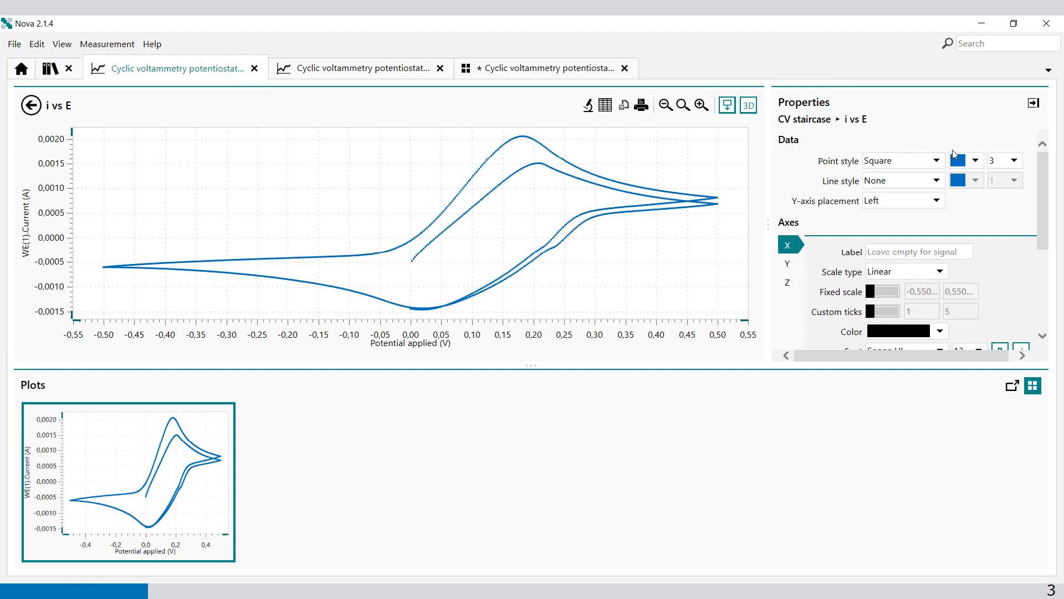
{"action": "left_click", "coordinate": [976, 161]}
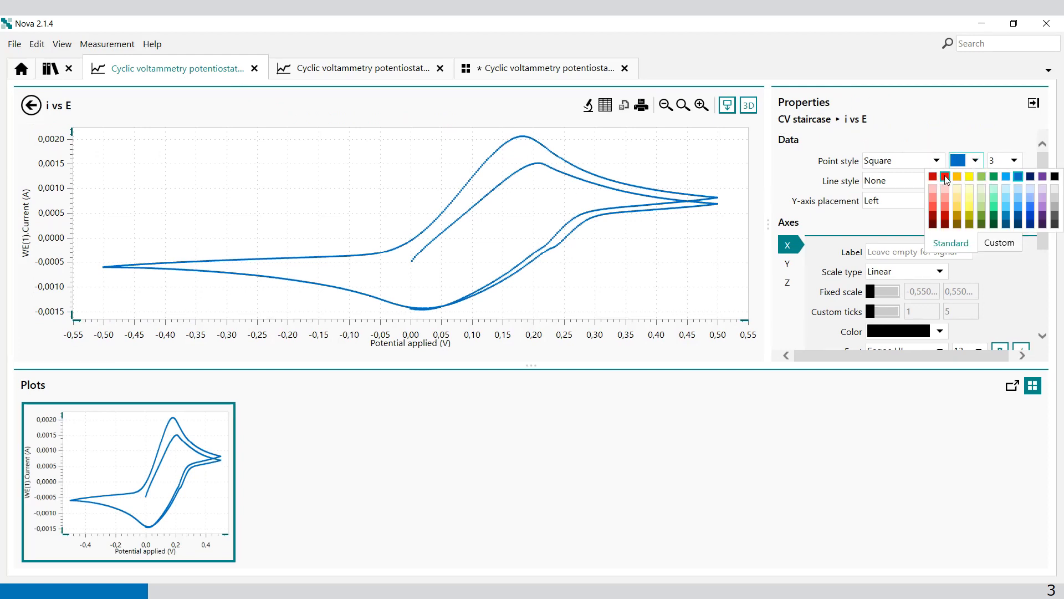
{"action": "left_click", "coordinate": [946, 176]}
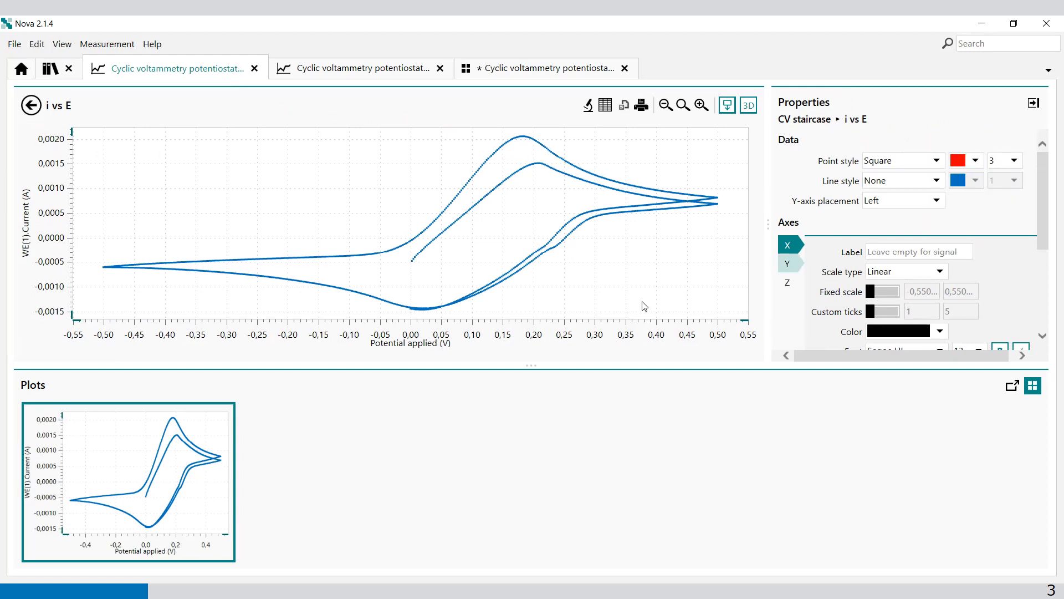
{"action": "right_click", "coordinate": [171, 474]}
{"action": "left_click", "coordinate": [224, 484]}
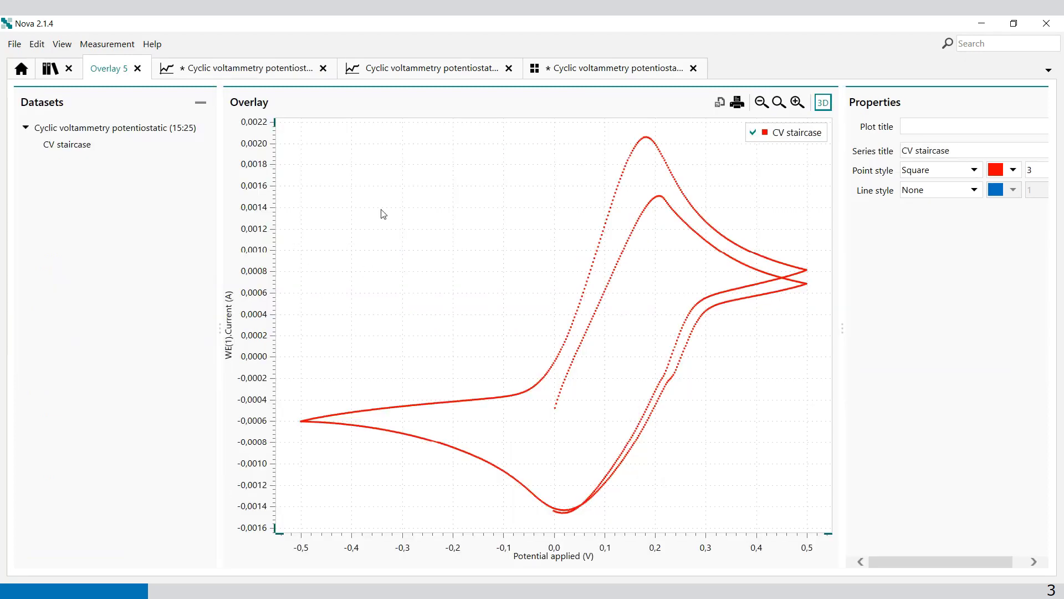
Step: Add the blue OCP-referenced CV from the earlier data set to Overlay 5 and view it
{"action": "left_click", "coordinate": [387, 69]}
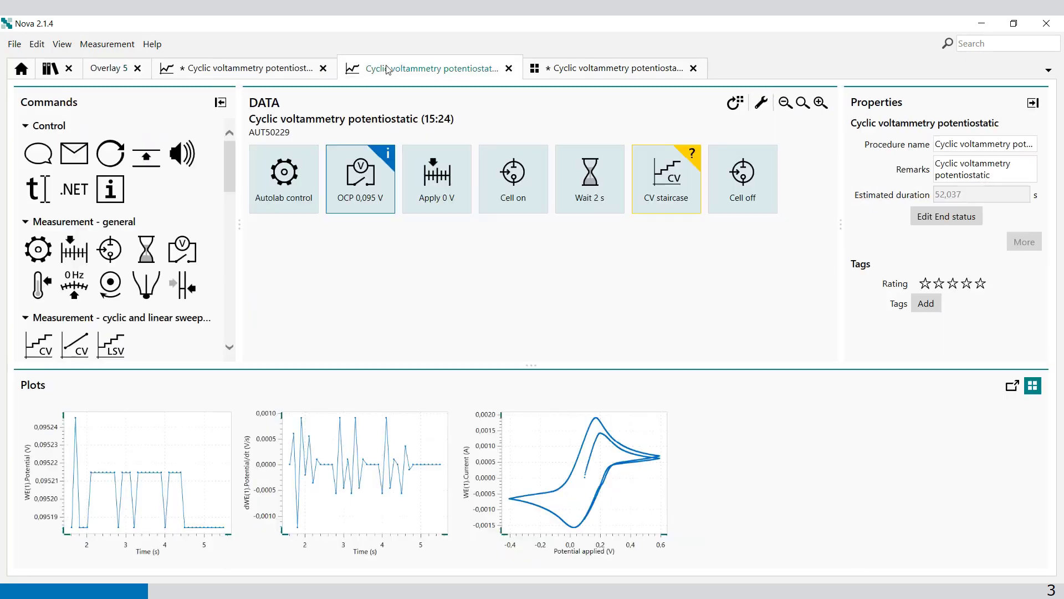
{"action": "right_click", "coordinate": [592, 507]}
{"action": "left_click", "coordinate": [620, 517]}
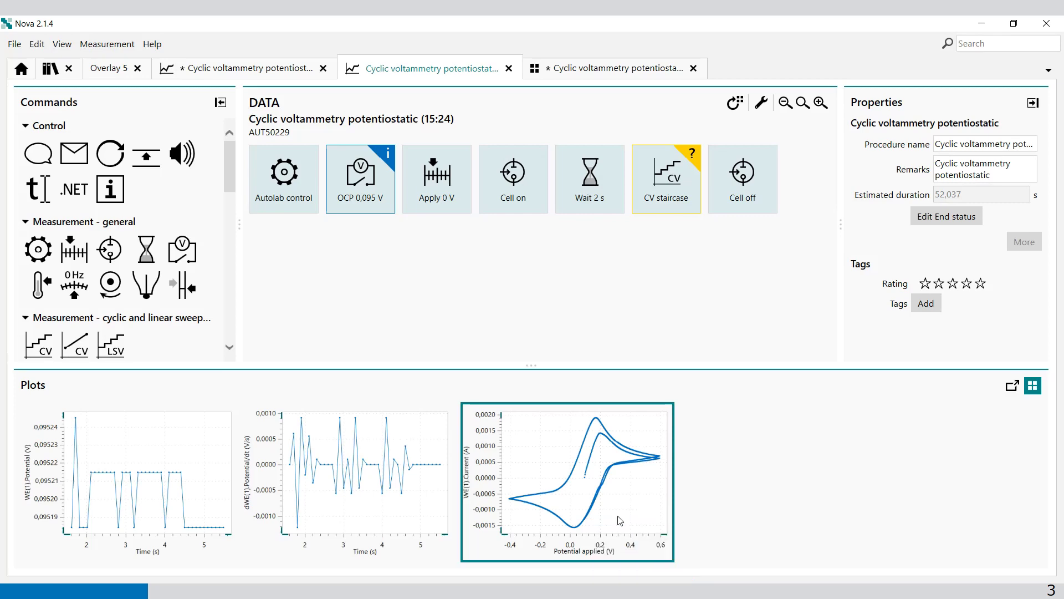
{"action": "left_click", "coordinate": [127, 74]}
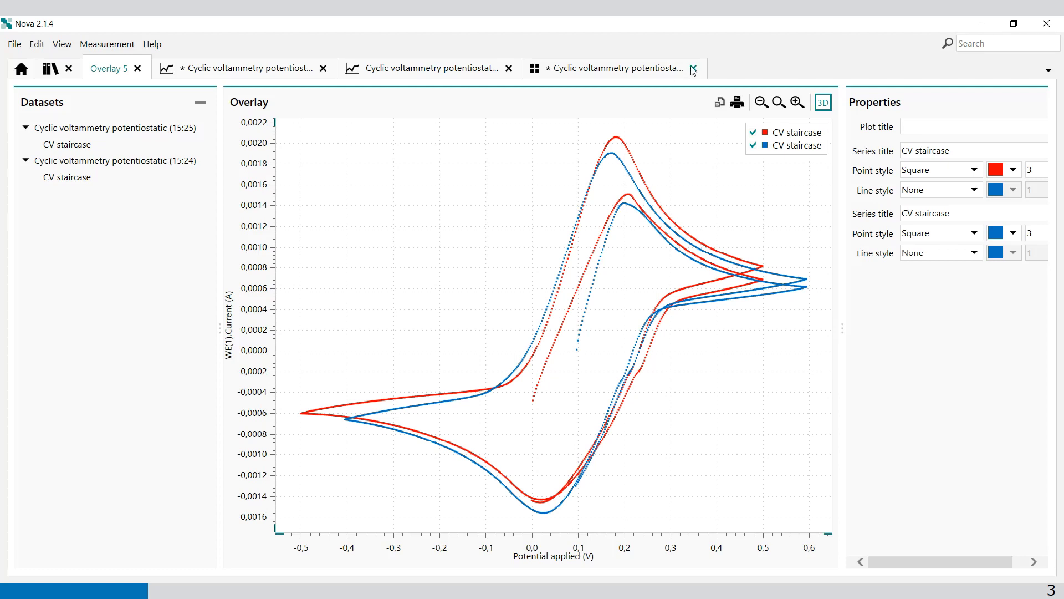
Step: Open the FRA impedance potentiostatic procedure from the impedance spectroscopy library
{"action": "left_click", "coordinate": [51, 70]}
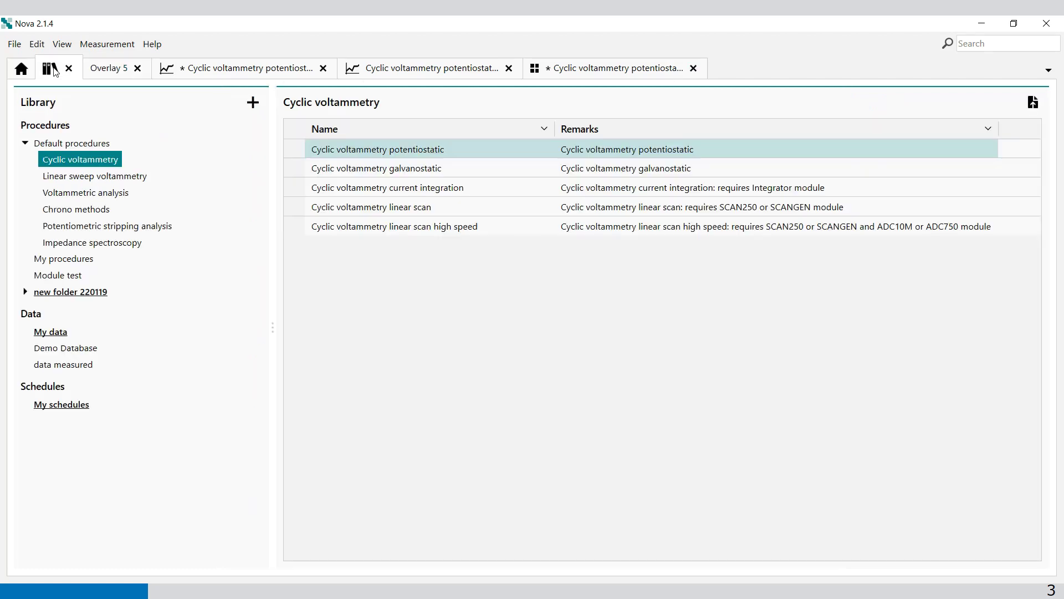
{"action": "left_click", "coordinate": [71, 244]}
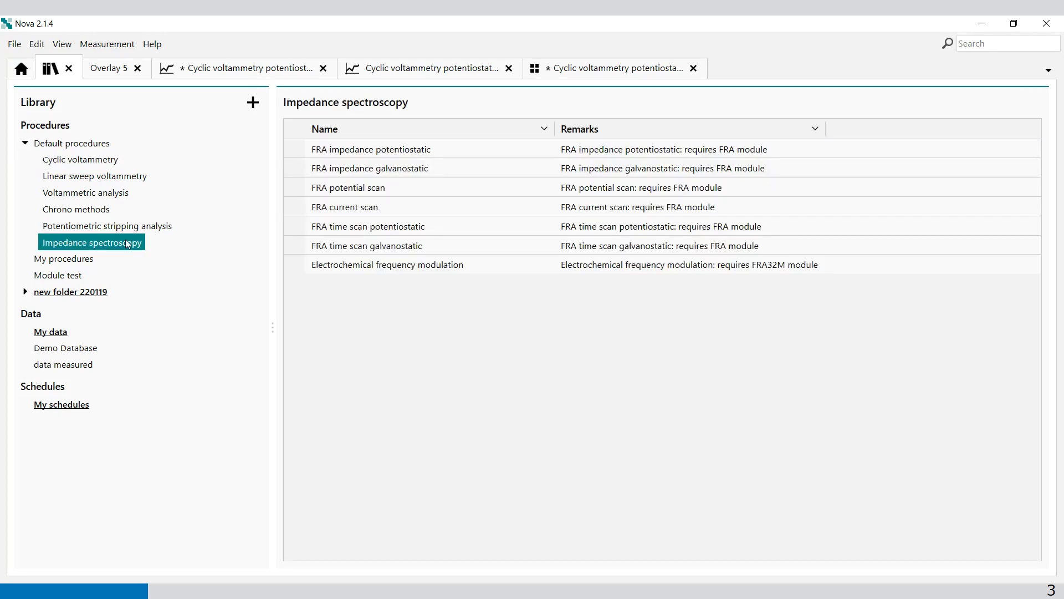
{"action": "double_click", "coordinate": [619, 156]}
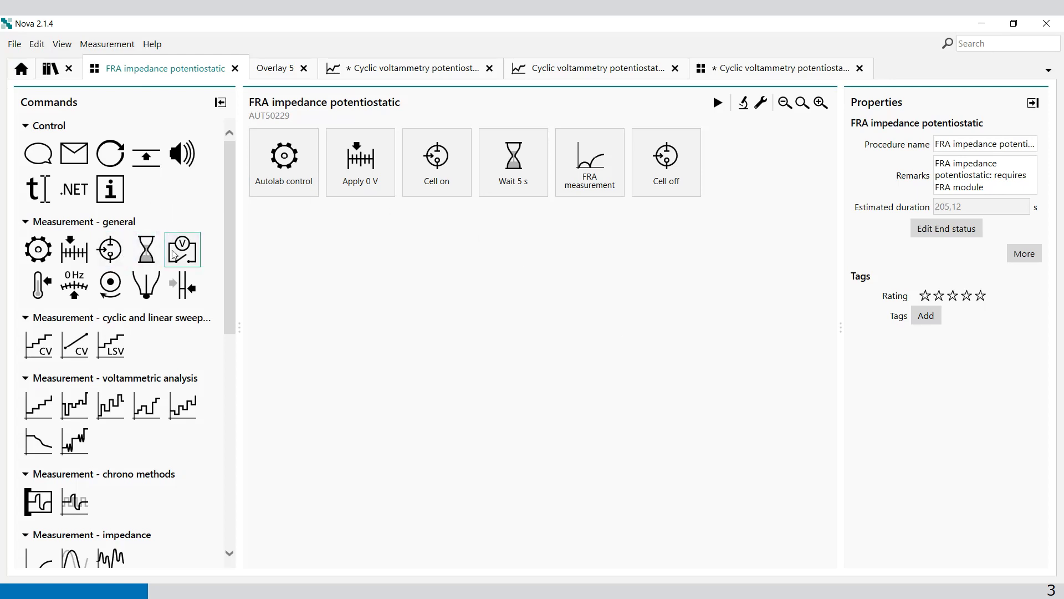
Step: Insert an OCP step before Apply 0 V and change its duration from 60 s to 20 s
{"action": "left_click_drag", "start_coordinate": [175, 254], "coordinate": [361, 171]}
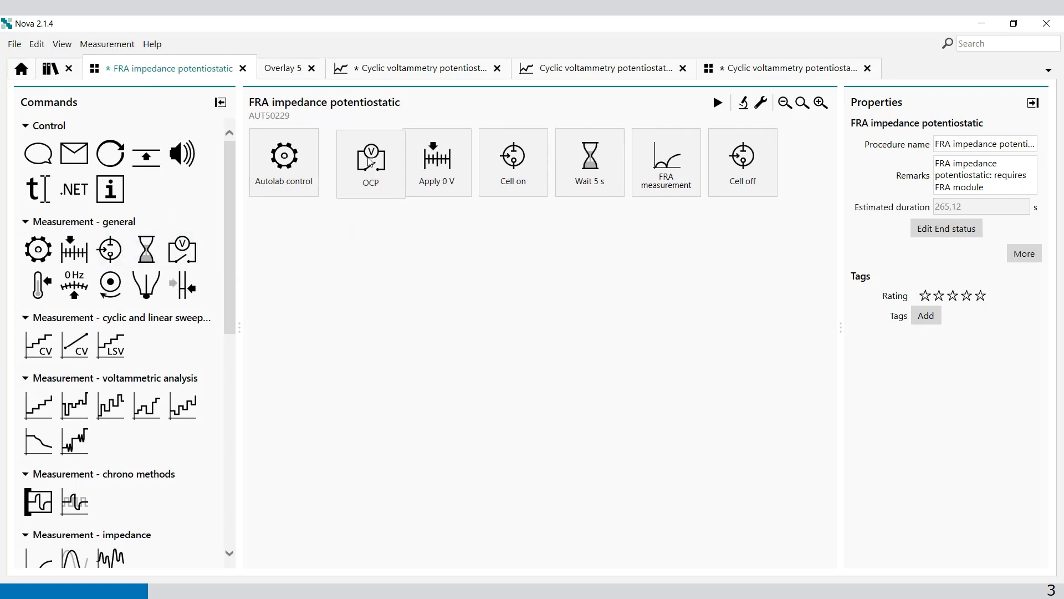
{"action": "left_click", "coordinate": [360, 172]}
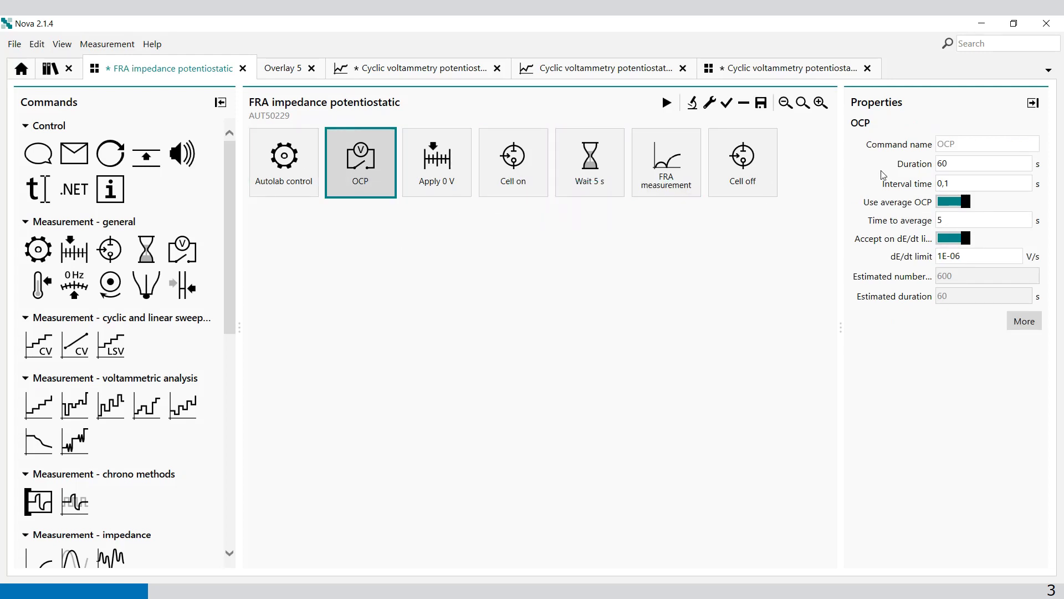
{"action": "left_click", "coordinate": [968, 168]}
{"action": "left_click", "coordinate": [967, 167]}
{"action": "key", "text": "BackSpace"}
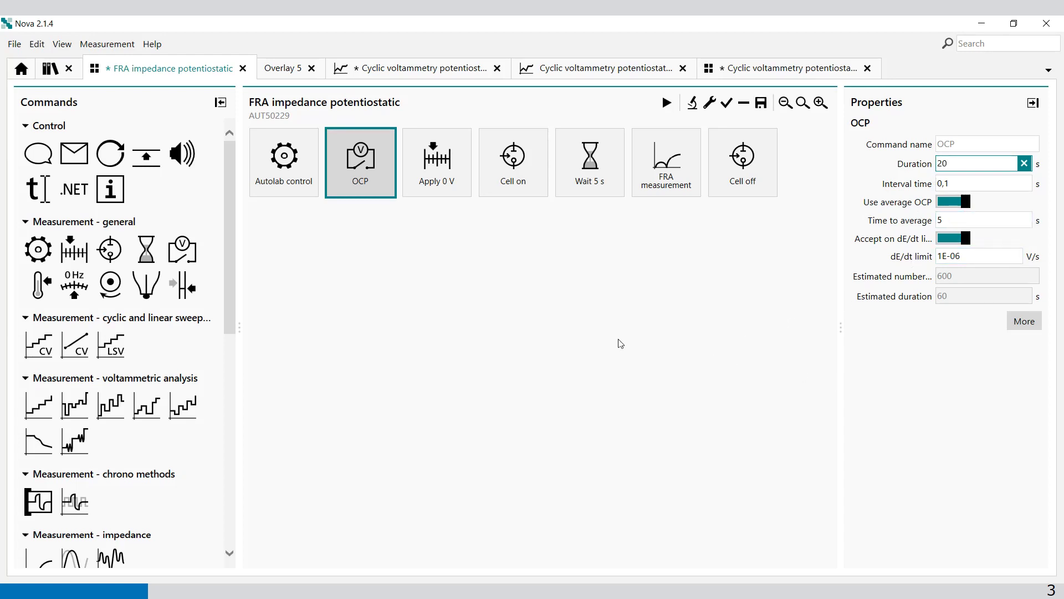
Step: Set the FRA measurement to sweep from 1E+05 Hz to 10 Hz with 3 frequencies per decade
{"action": "left_click", "coordinate": [523, 265]}
{"action": "left_click", "coordinate": [437, 173]}
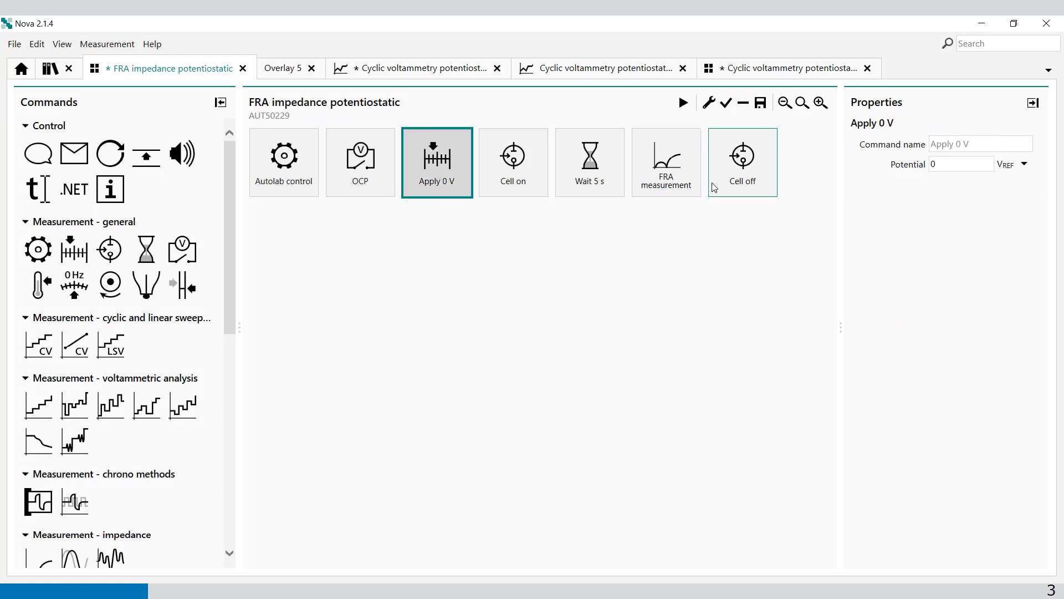
{"action": "left_click", "coordinate": [716, 186]}
{"action": "left_click", "coordinate": [682, 180]}
{"action": "left_click", "coordinate": [971, 163]}
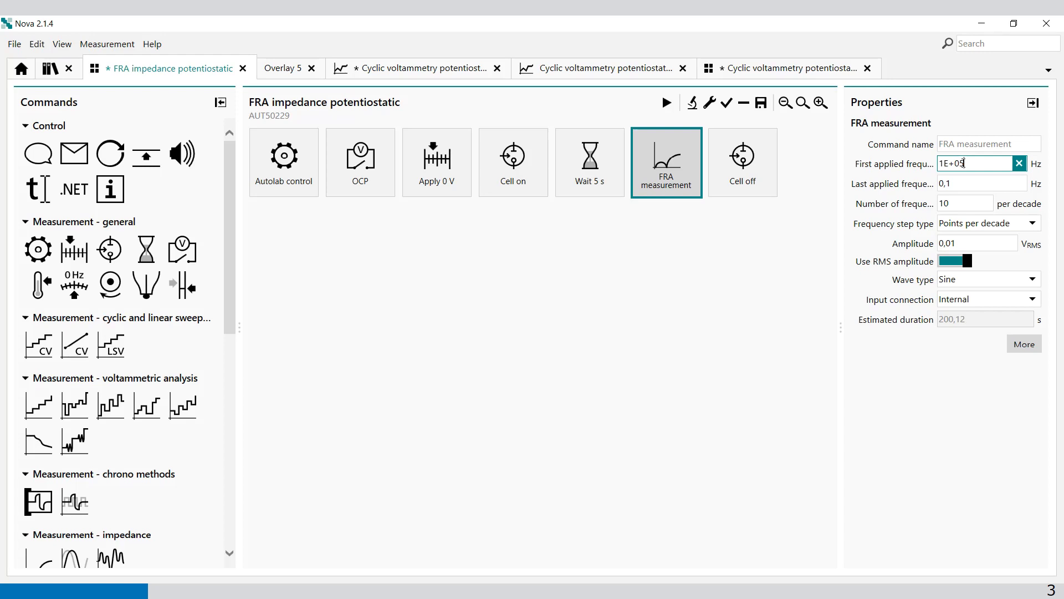
{"action": "key", "text": "Tab"}
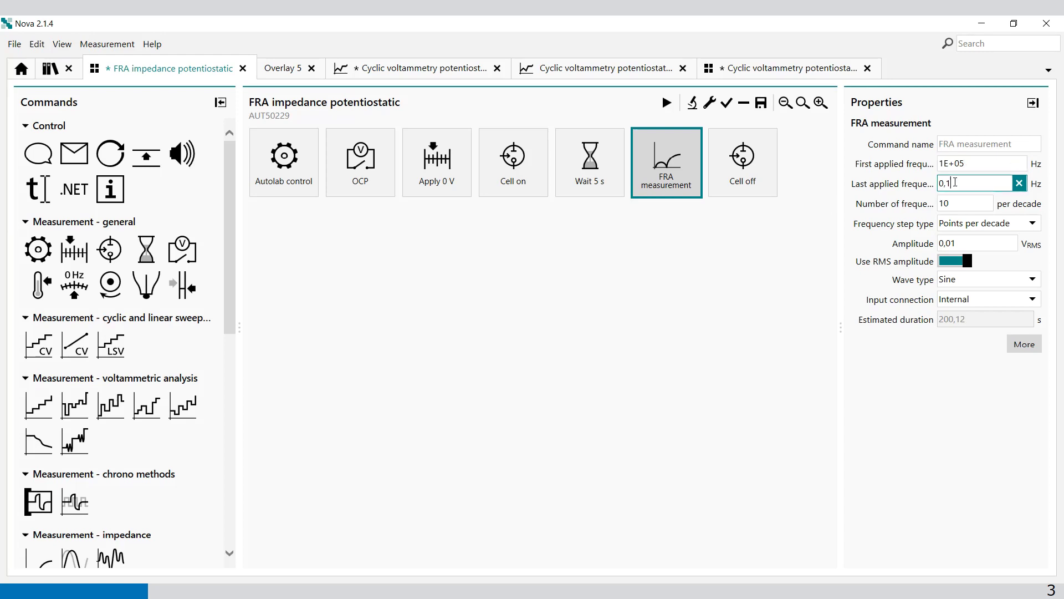
{"action": "type", "text": "10"}
{"action": "double_click", "coordinate": [960, 208]}
{"action": "type", "text": "3"}
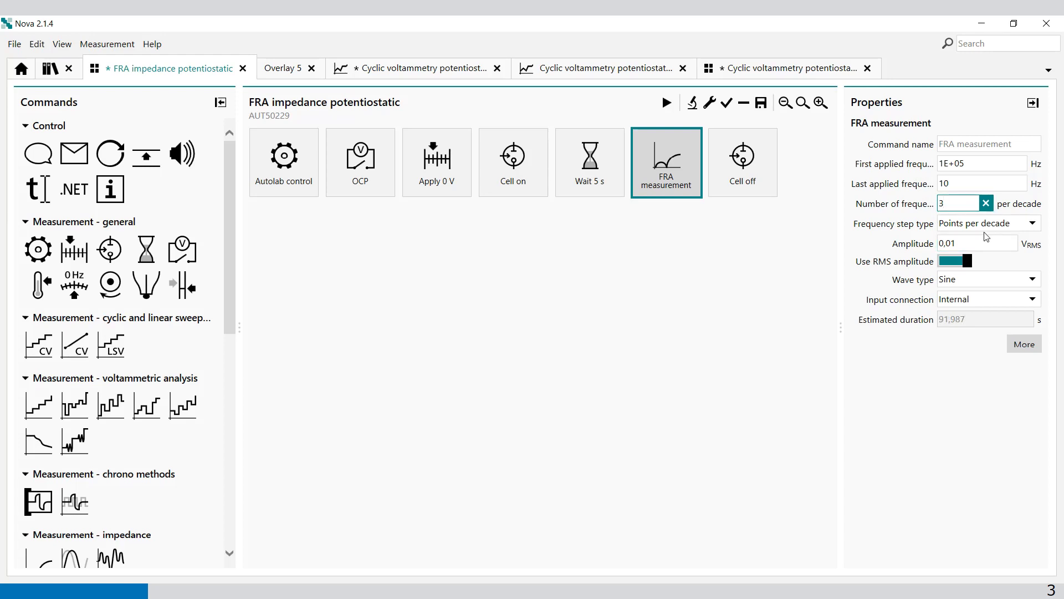
{"action": "left_click", "coordinate": [941, 243]}
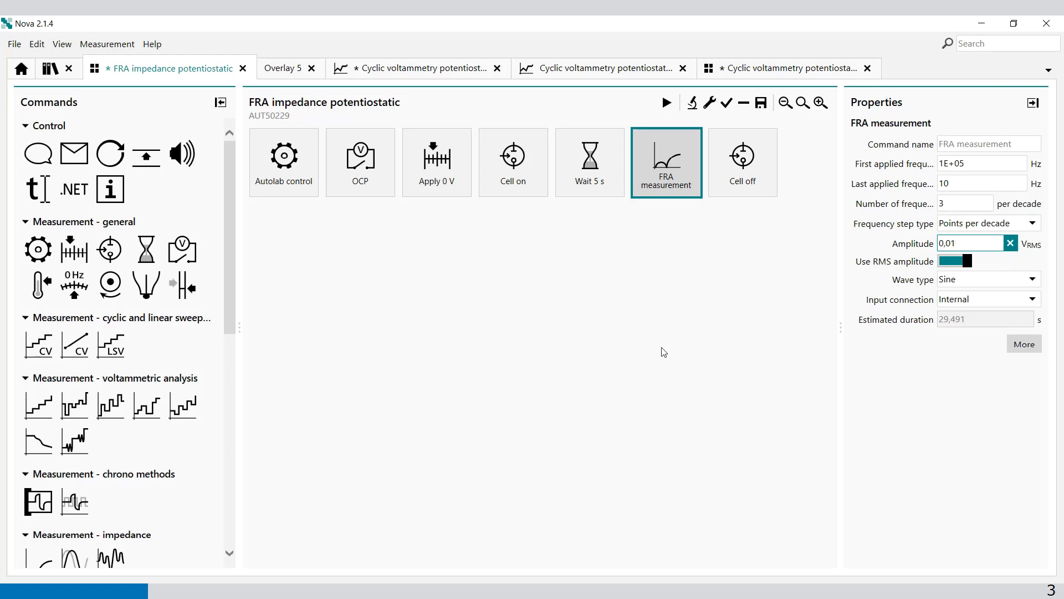
Step: Switch the Apply 0 V step's potential reference from VREF to VOCP
{"action": "left_click", "coordinate": [673, 184]}
{"action": "left_click", "coordinate": [561, 191]}
{"action": "left_click", "coordinate": [507, 184]}
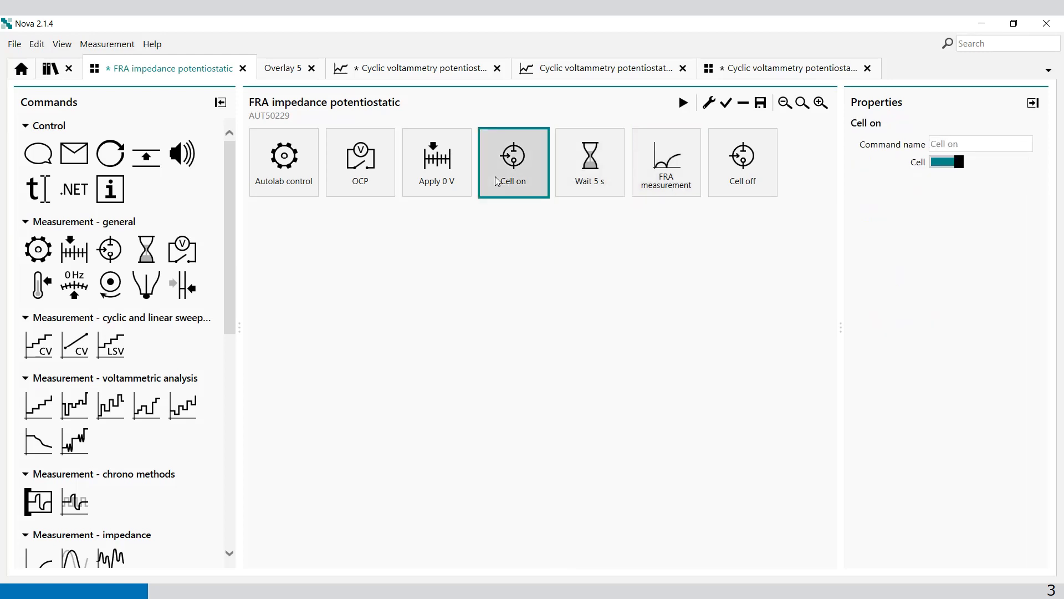
{"action": "left_click", "coordinate": [460, 172]}
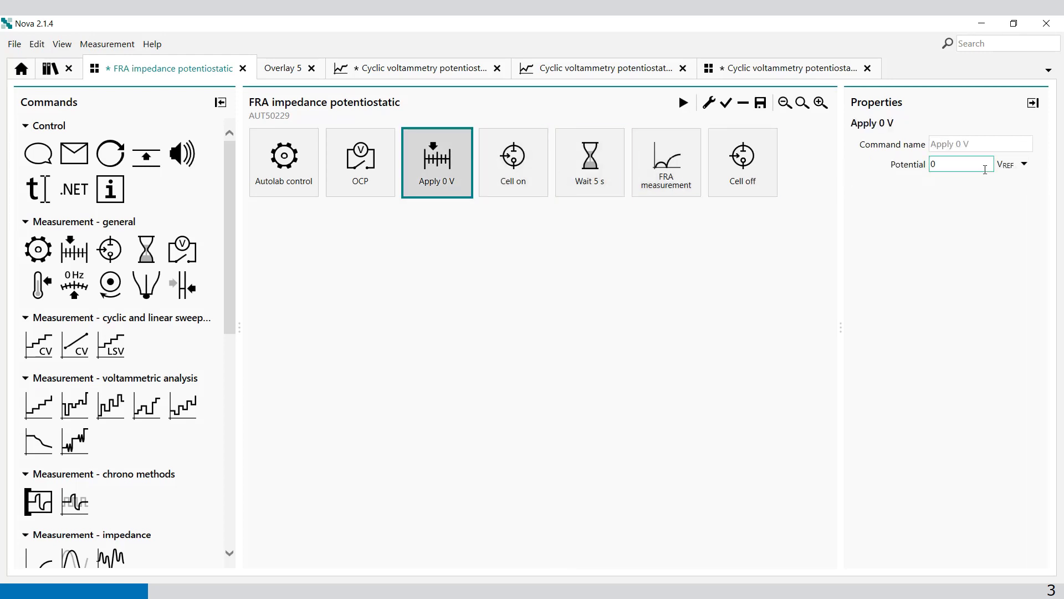
{"action": "left_click", "coordinate": [1014, 165]}
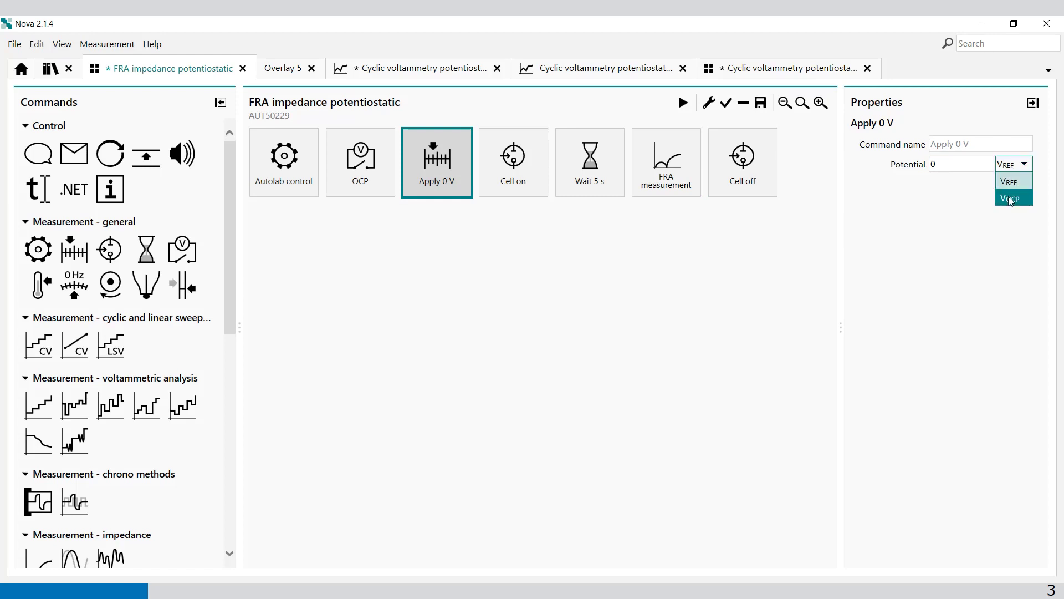
{"action": "left_click", "coordinate": [1011, 200]}
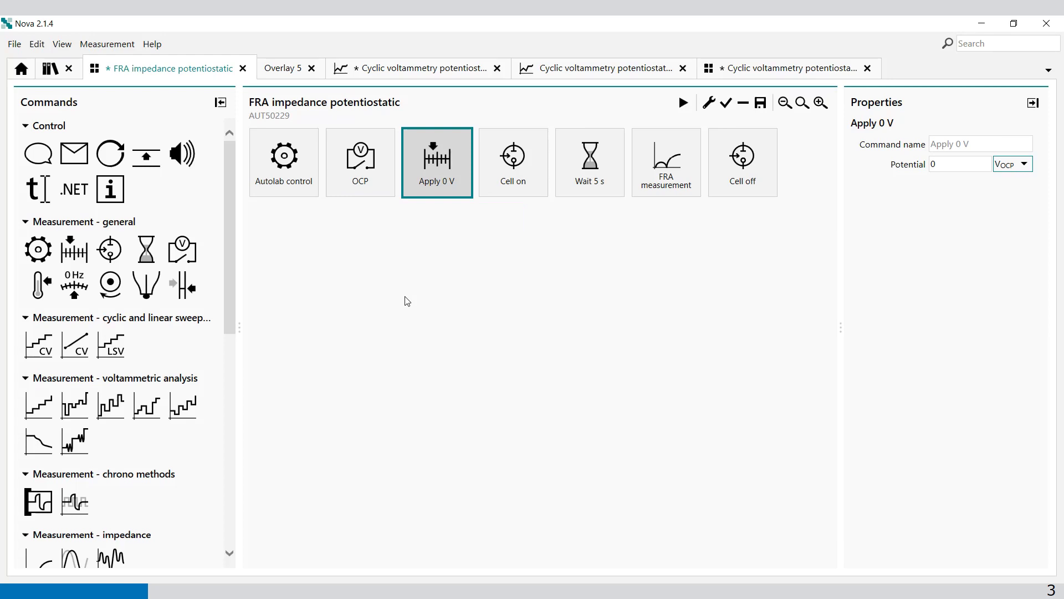
{"action": "left_click", "coordinate": [499, 294]}
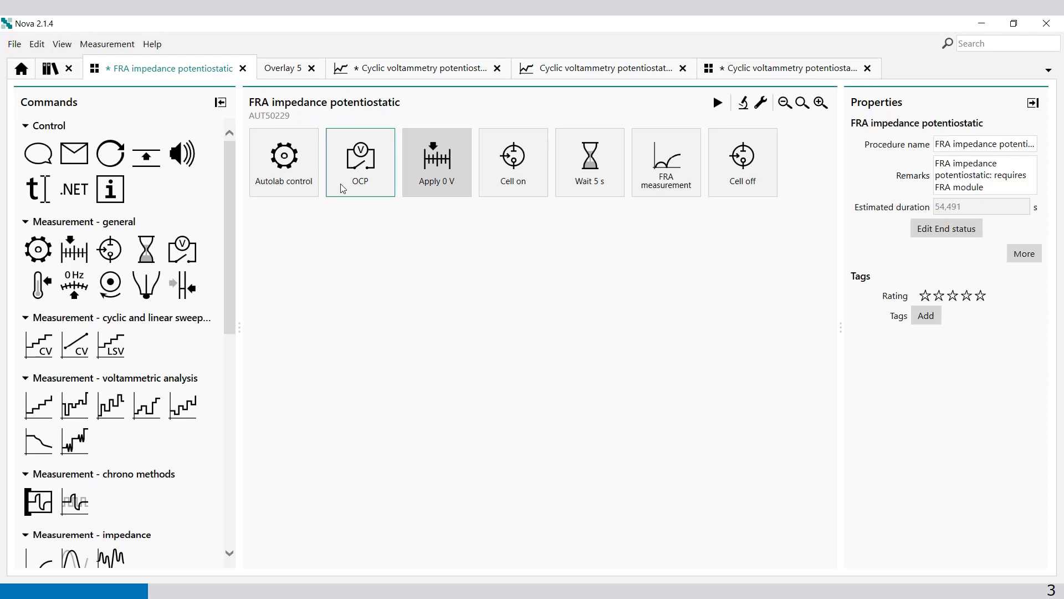
Step: Run the OCP-referenced FRA procedure until it finishes with Nyquist and Bode plots
{"action": "left_click", "coordinate": [717, 103]}
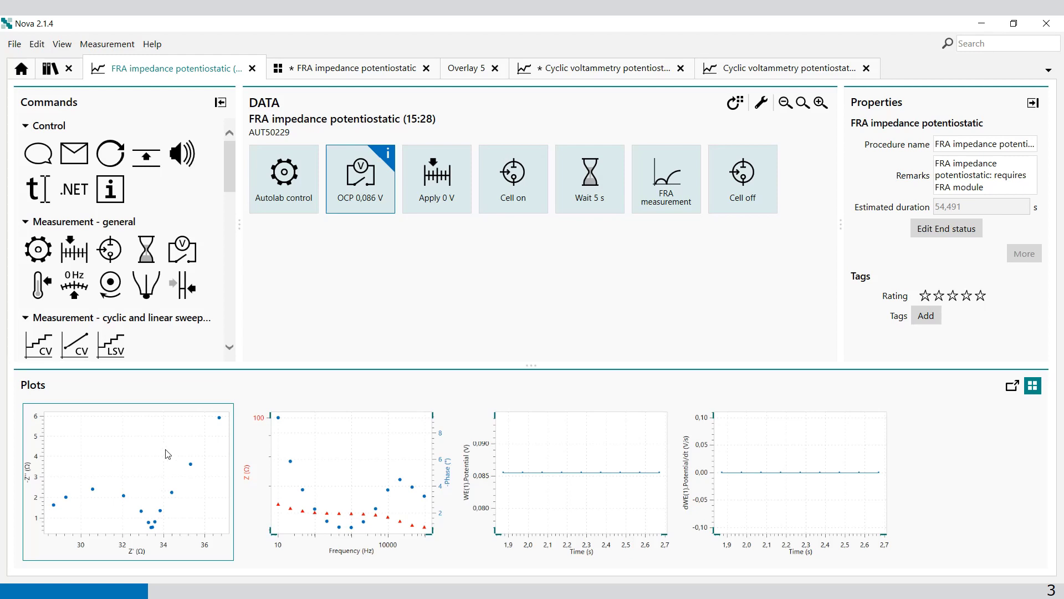
Step: Check the measured OCP value, then delete the OCP step from the procedure
{"action": "left_click", "coordinate": [356, 196]}
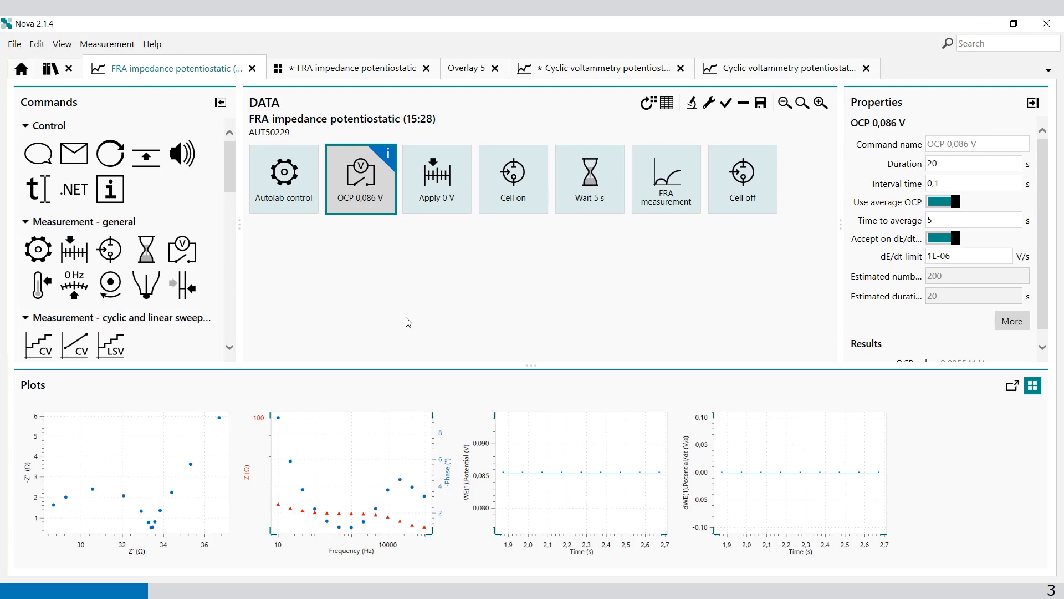
{"action": "left_click", "coordinate": [351, 66]}
{"action": "left_click", "coordinate": [343, 151]}
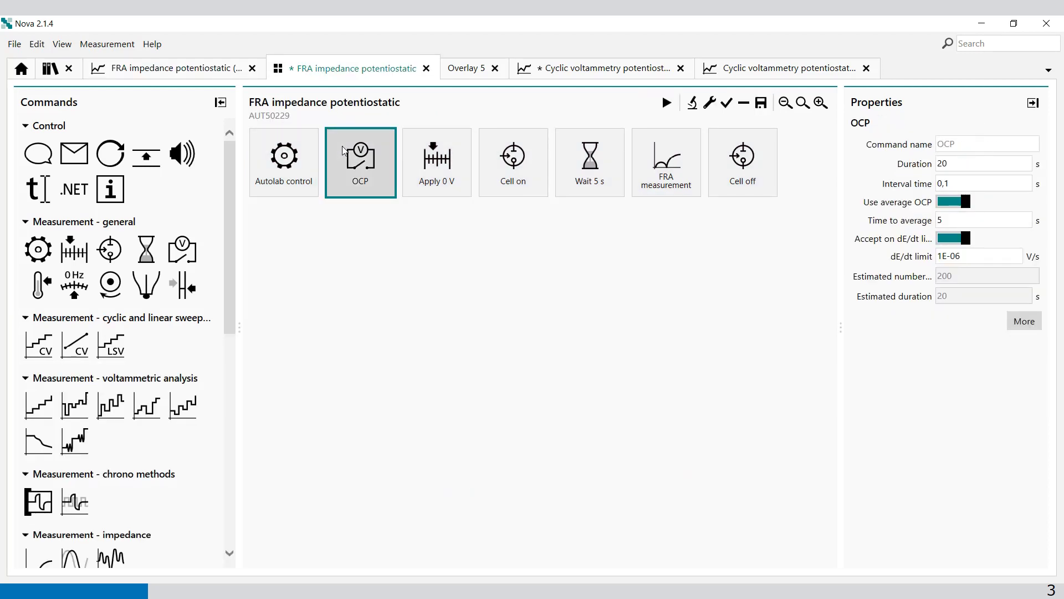
{"action": "key", "text": "Delete"}
Step: Set Apply 0 V back to VREF and start the measurement without OCP referencing
{"action": "left_click", "coordinate": [348, 154]}
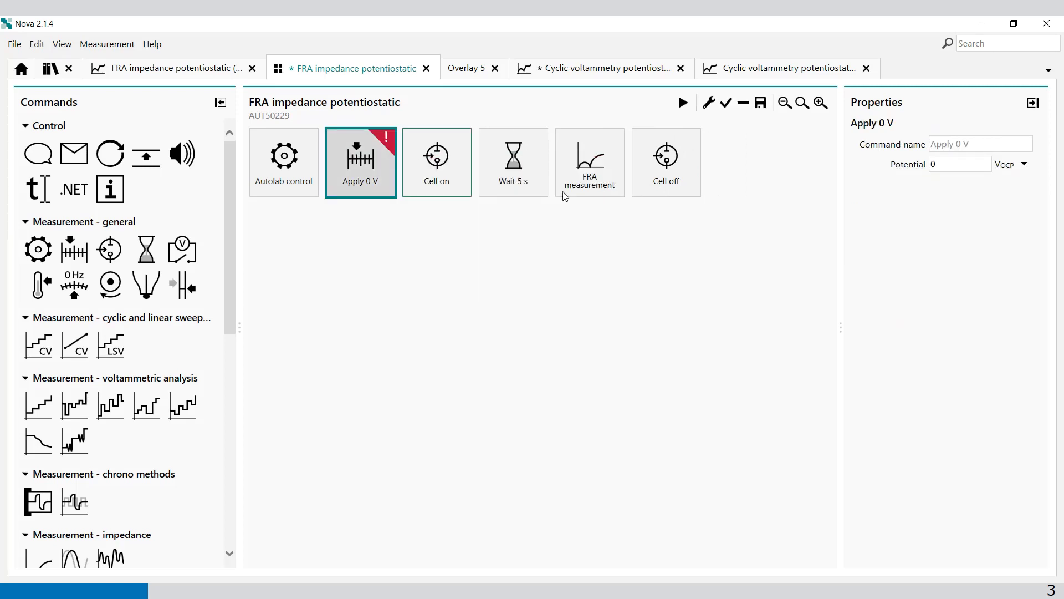
{"action": "left_click", "coordinate": [1018, 166]}
{"action": "left_click", "coordinate": [1014, 183]}
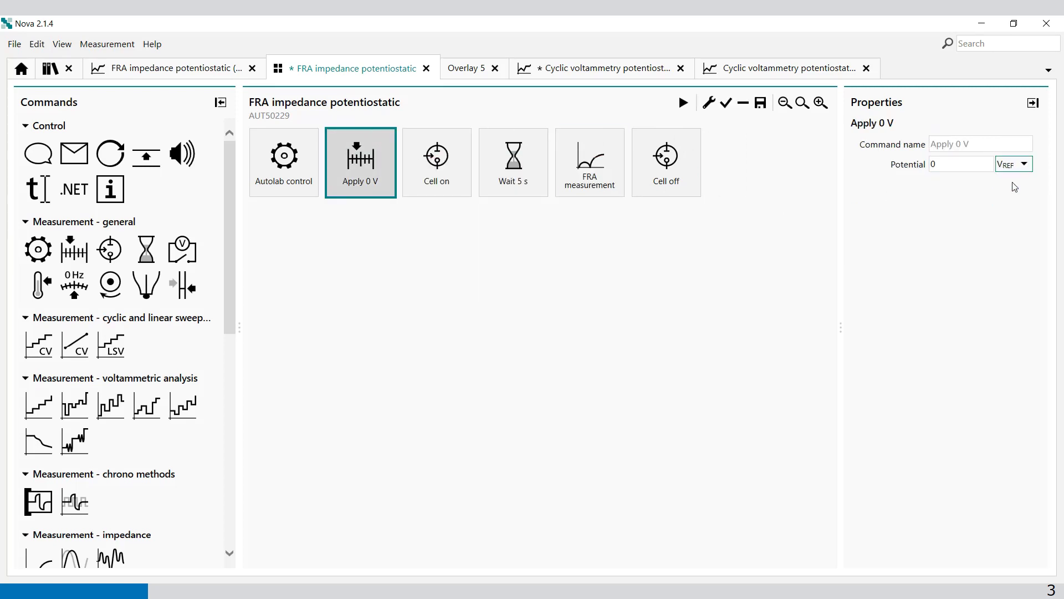
{"action": "left_click", "coordinate": [684, 103]}
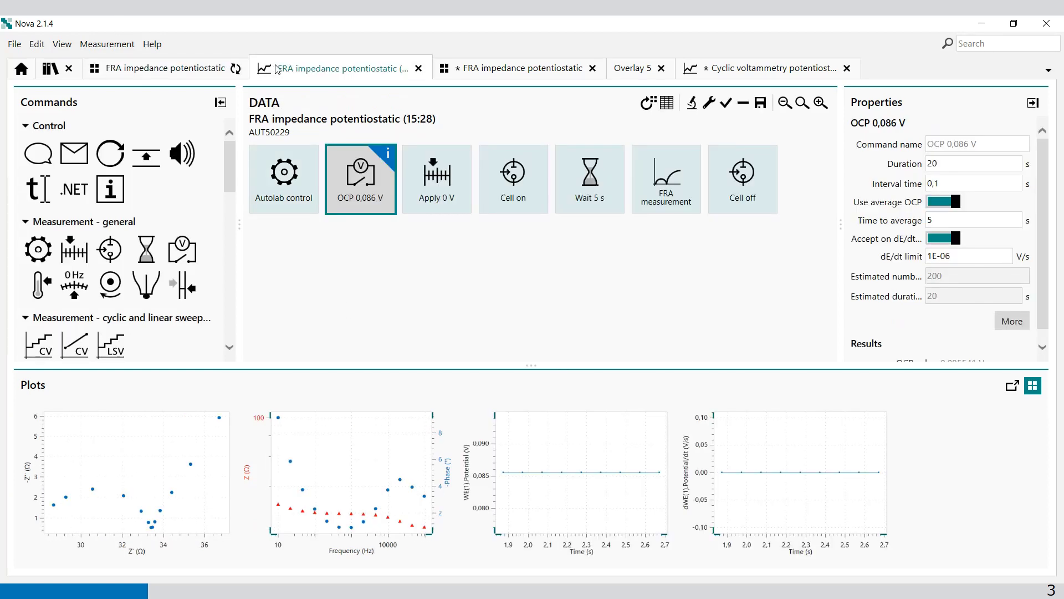
Step: Make the 15:28 Nyquist points red at size 9 and add that plot to a new overlay
{"action": "left_click", "coordinate": [183, 444]}
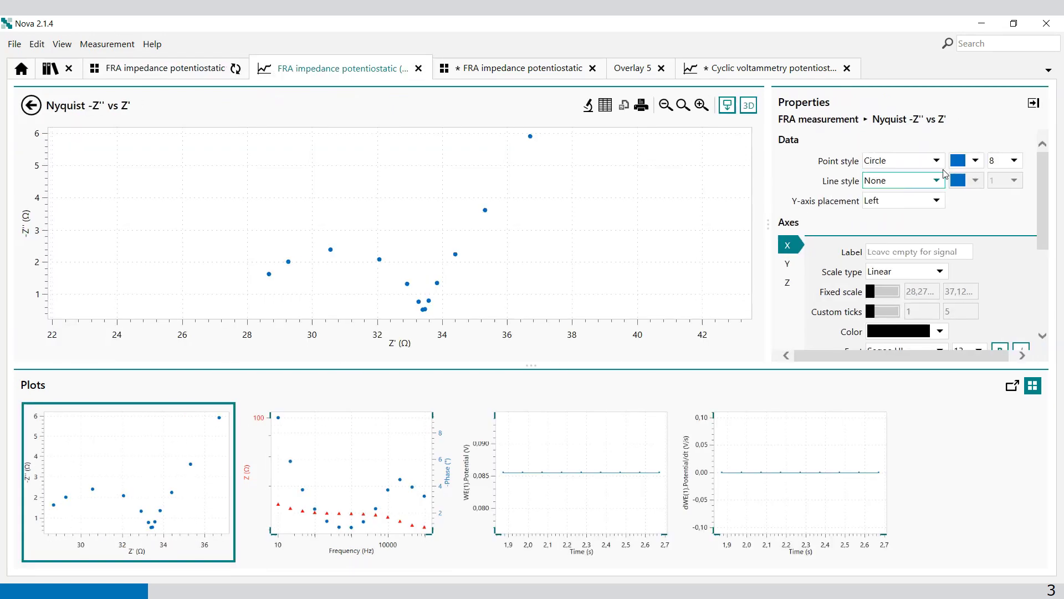
{"action": "left_click", "coordinate": [974, 160]}
{"action": "left_click", "coordinate": [945, 176]}
{"action": "left_click", "coordinate": [1014, 160]}
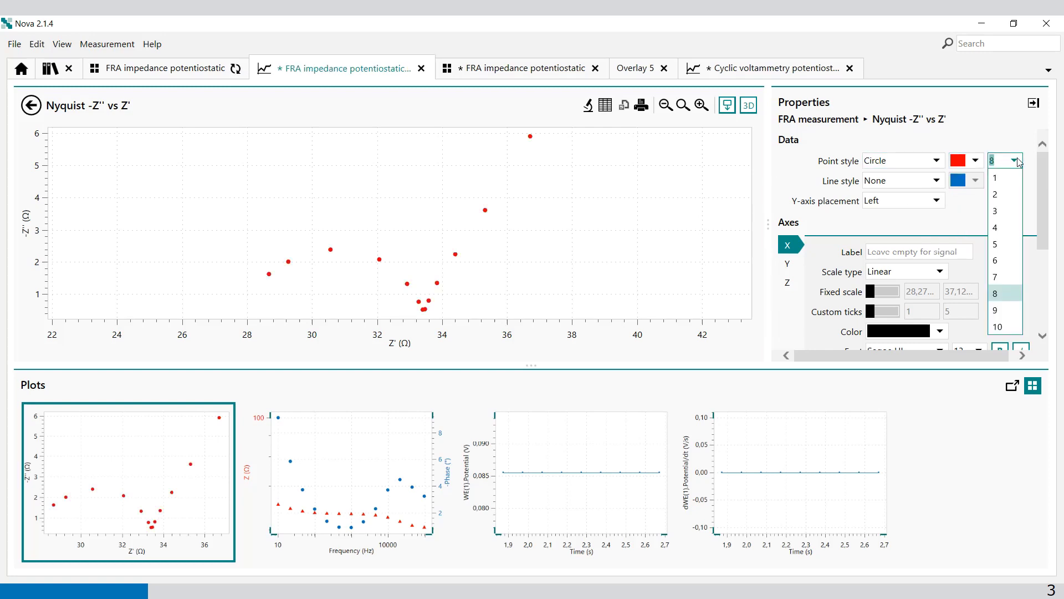
{"action": "left_click", "coordinate": [1004, 311]}
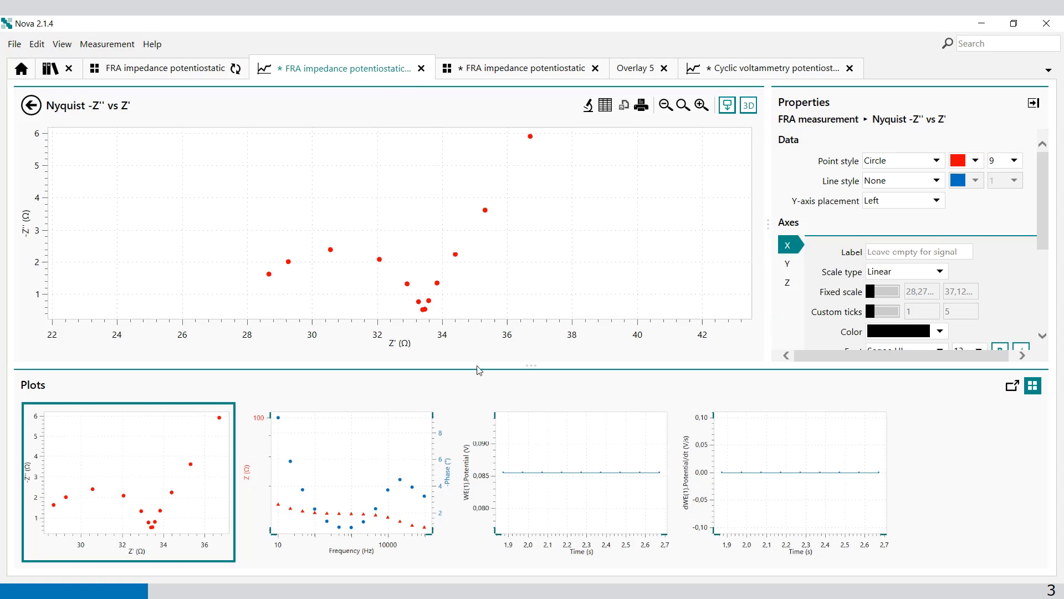
{"action": "right_click", "coordinate": [134, 469]}
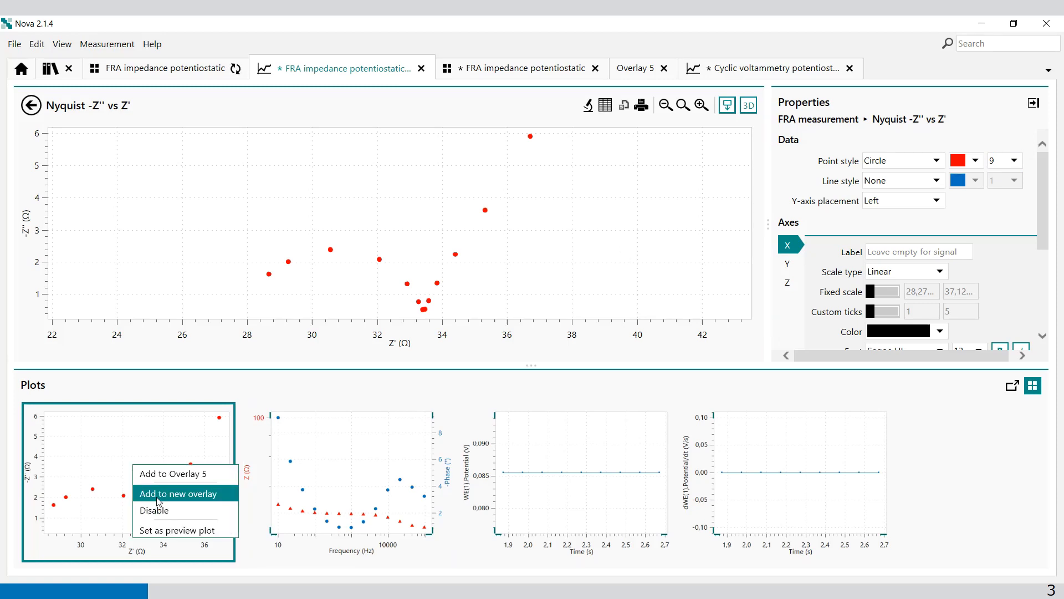
{"action": "left_click", "coordinate": [159, 495]}
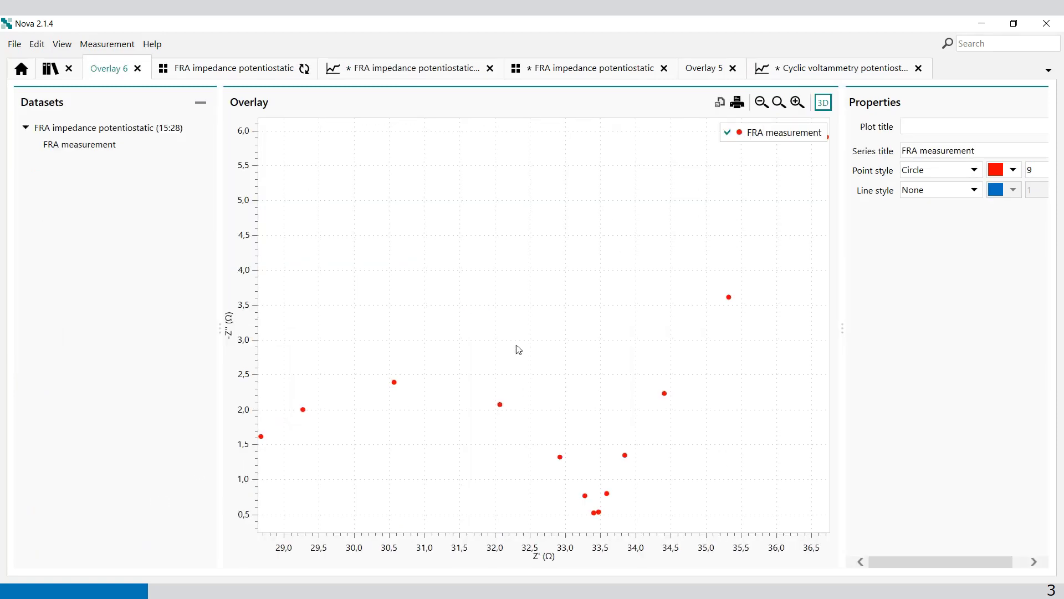
{"action": "left_click", "coordinate": [233, 68]}
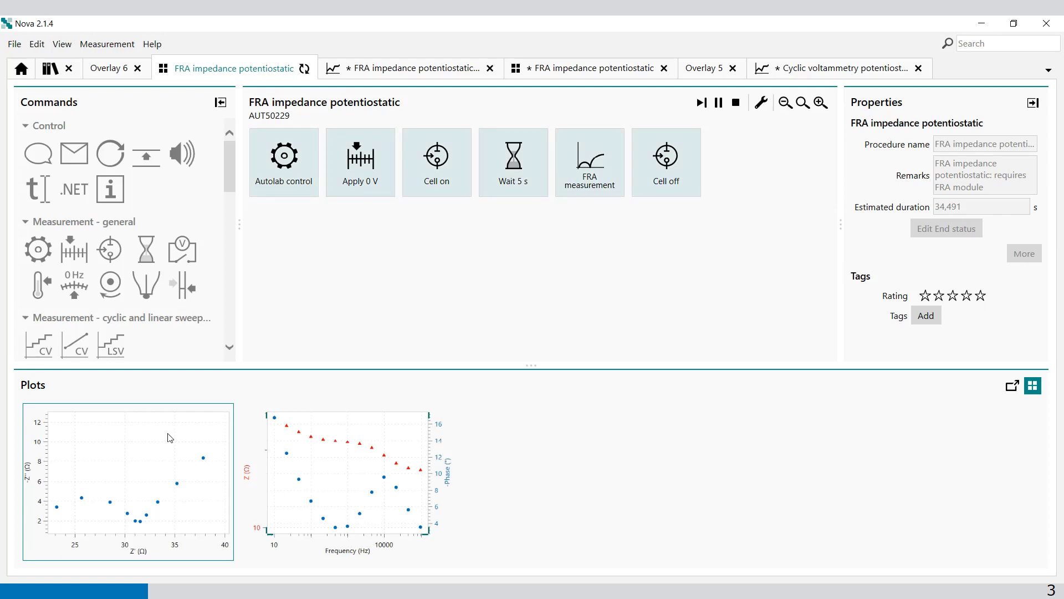
Step: Add the blue 15:29 Nyquist plot to Overlay 6, check the overlay, then return to its data
{"action": "right_click", "coordinate": [148, 444]}
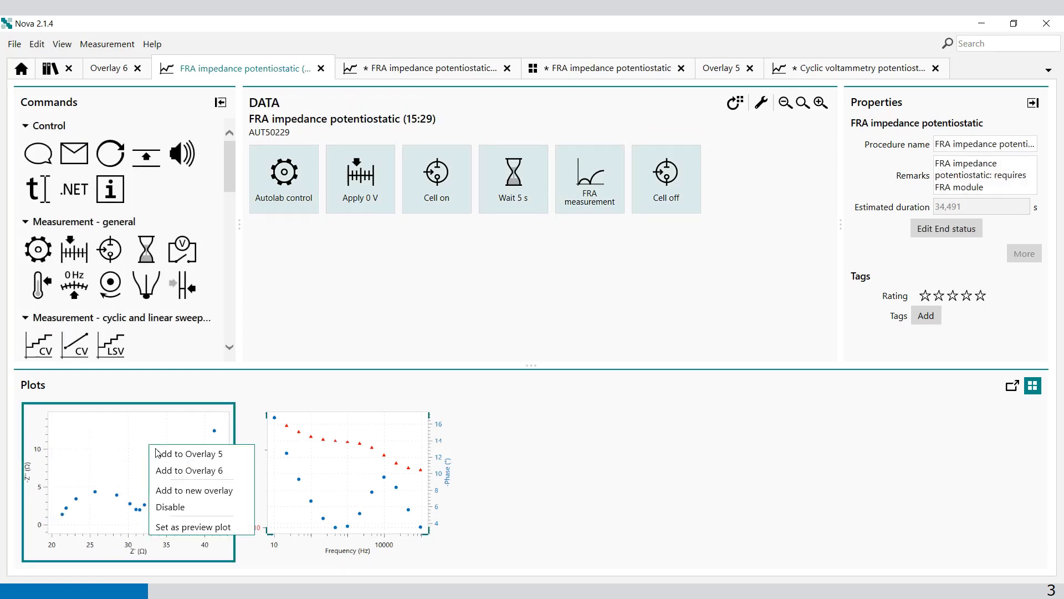
{"action": "left_click", "coordinate": [175, 471]}
{"action": "left_click", "coordinate": [111, 70]}
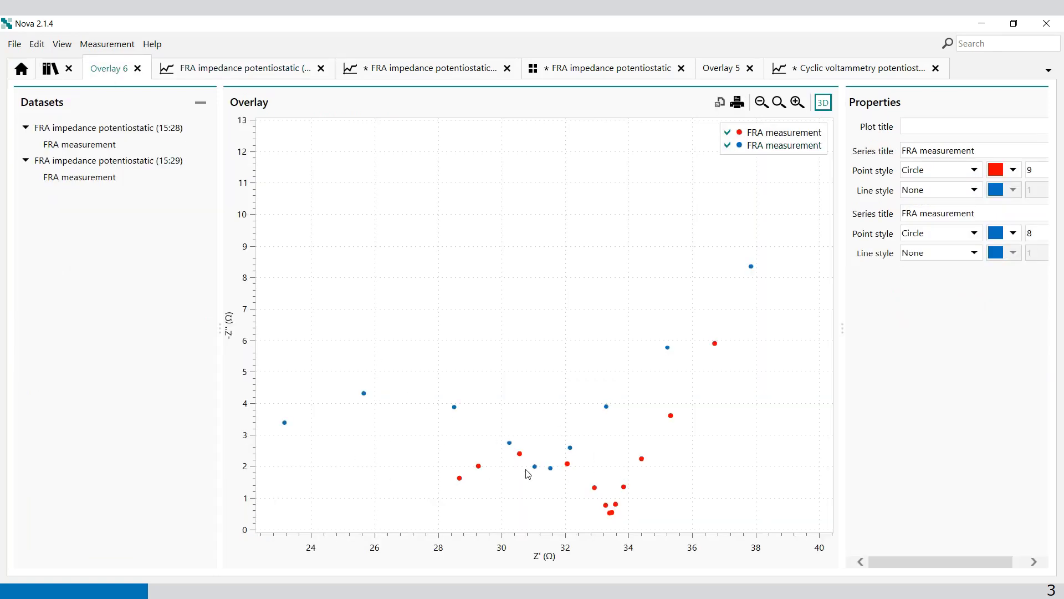
{"action": "left_click", "coordinate": [271, 72]}
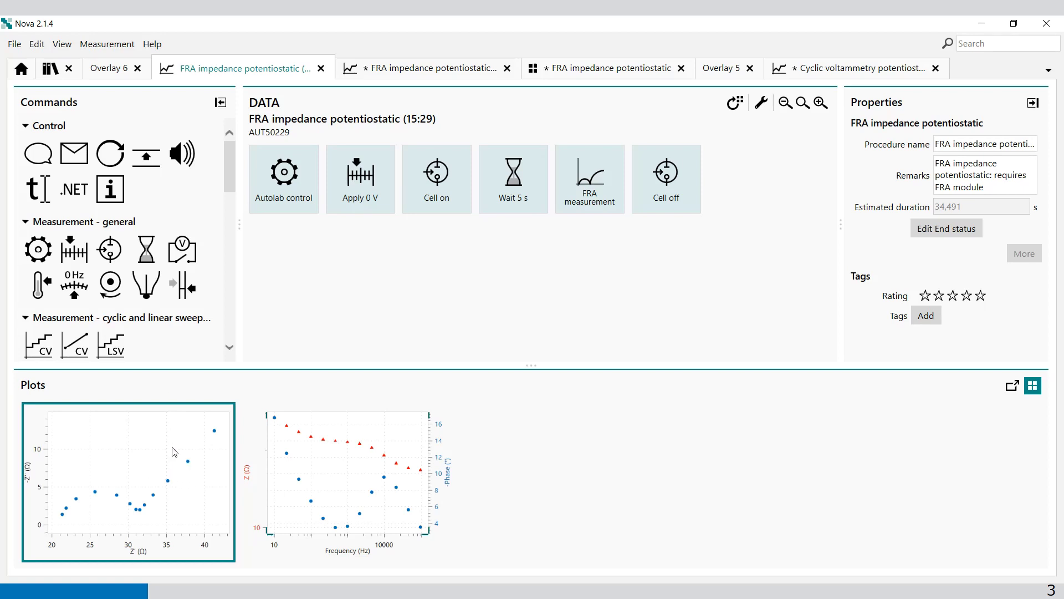
Step: Show Overlay 6 to compare the red 15:28 and blue 15:29 Nyquist series
{"action": "left_click", "coordinate": [110, 69]}
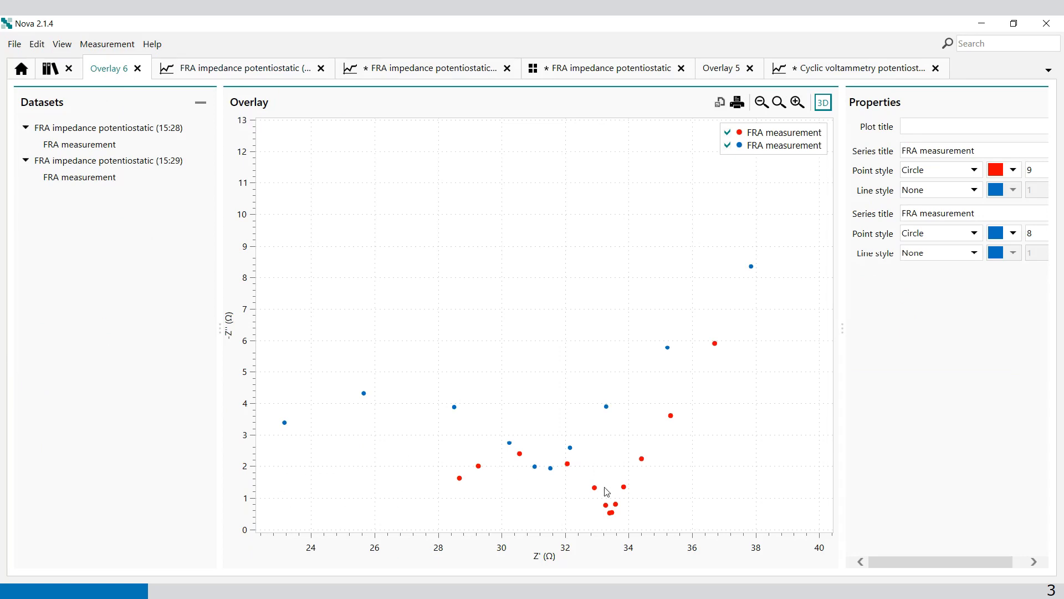